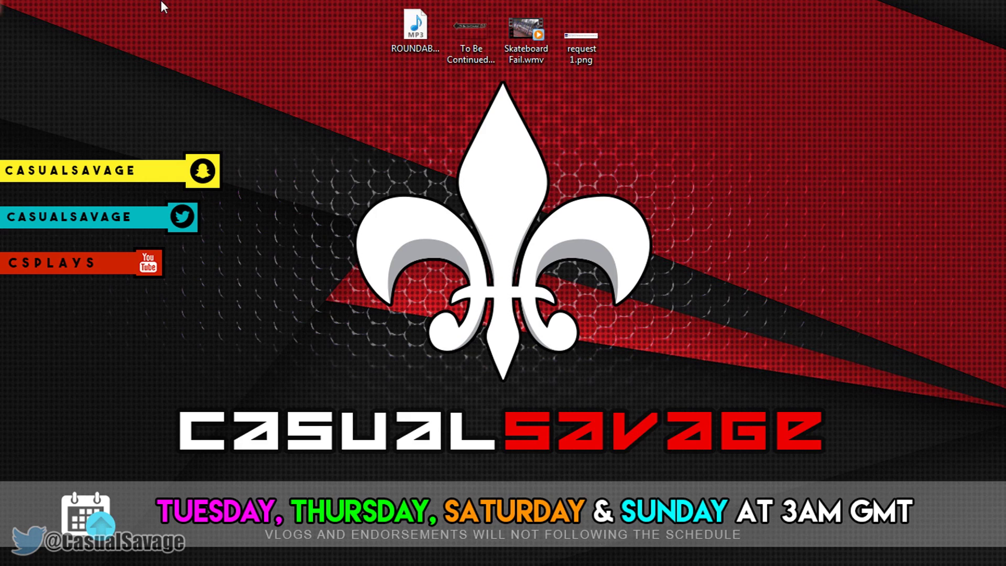
- Open request 1.png, the viewer's comment asking for a 'to be continued' tutorial
{"action": "double_click", "coordinate": [577, 55]}
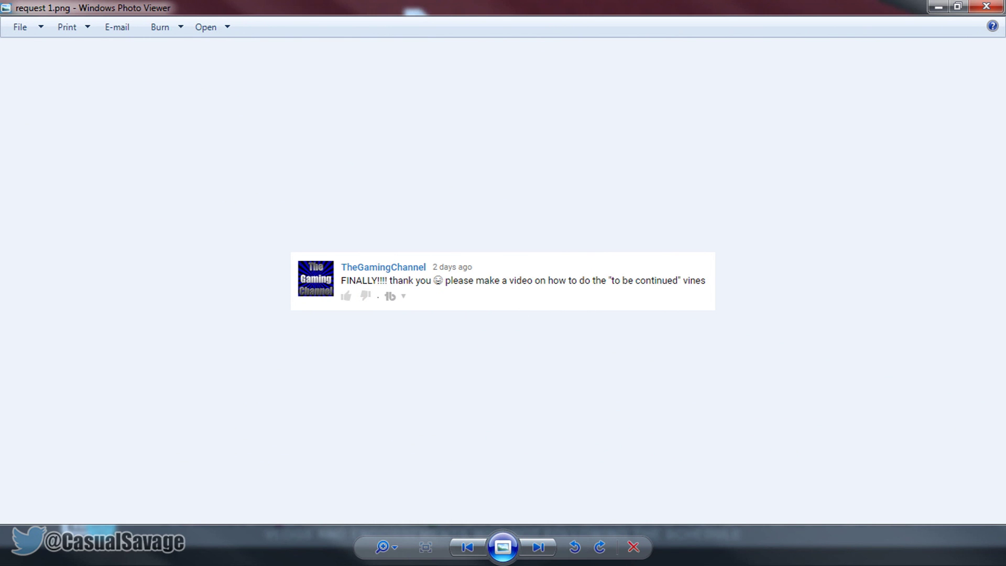
- Close the viewer's comment screenshot with Escape to get back to the desktop
{"action": "key", "text": "Escape"}
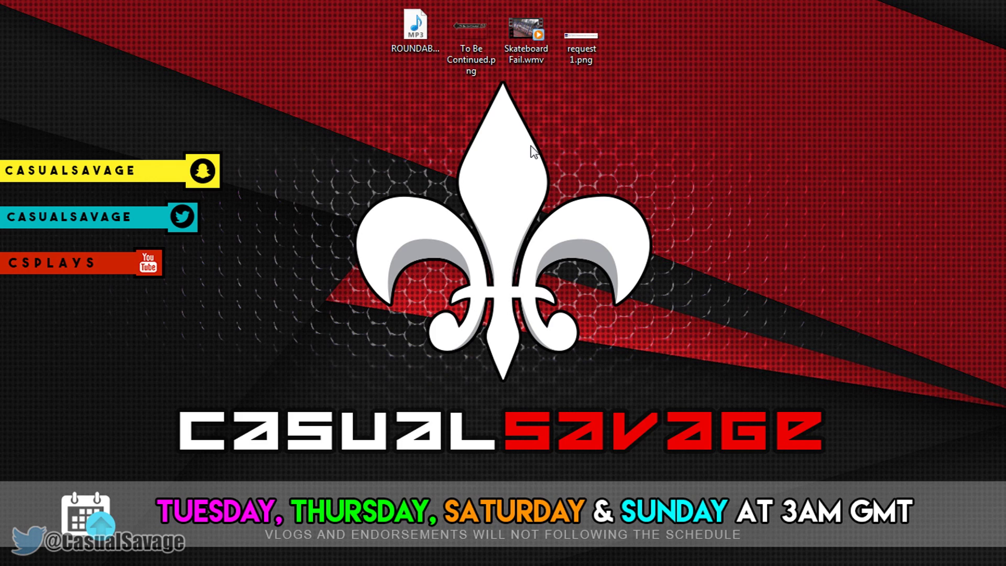
- Select ROUNDABOUT.mp3, To Be Continued.png and Skateboard Fail.wmv for import into Vegas Pro
{"action": "left_click", "coordinate": [427, 49]}
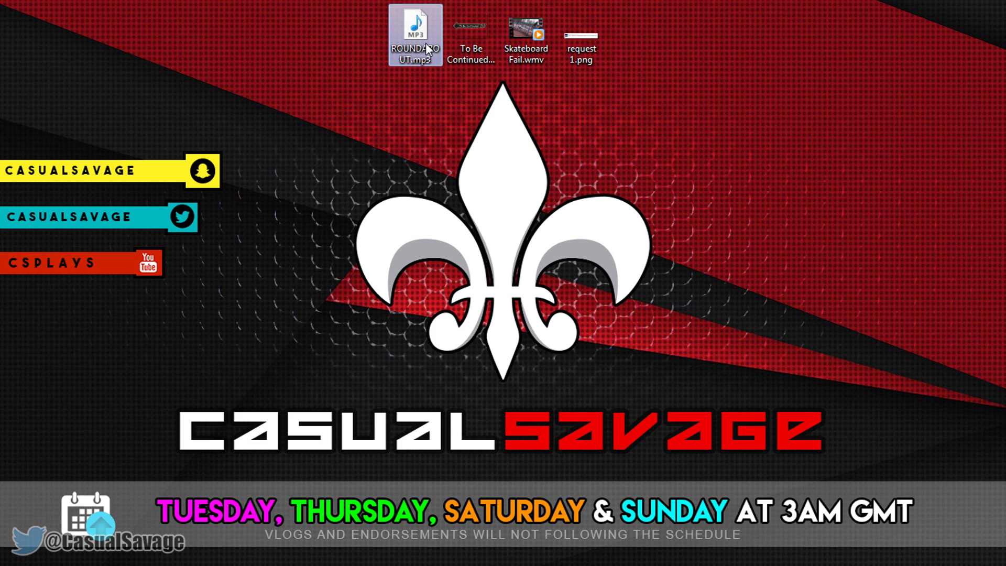
{"action": "left_click", "coordinate": [471, 45]}
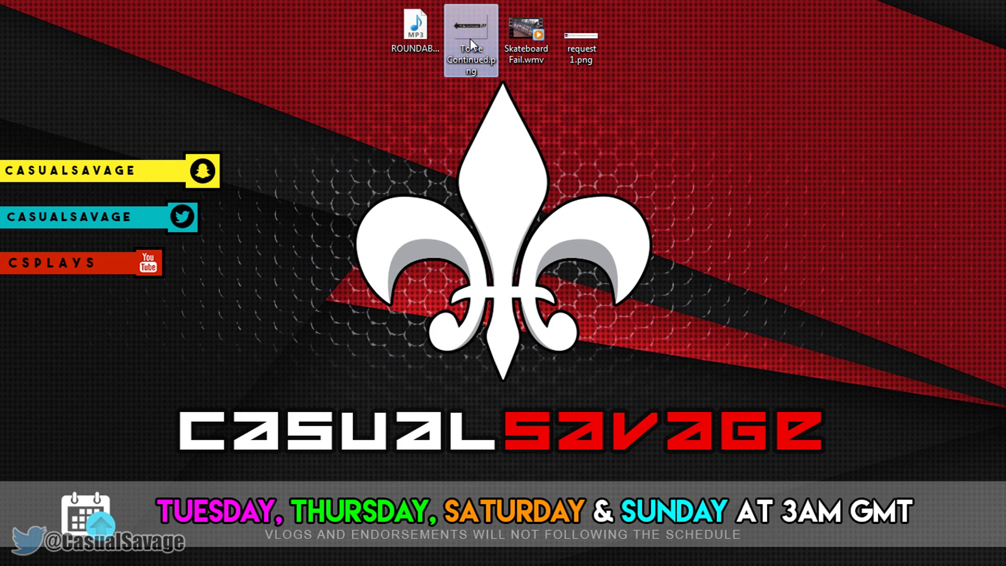
{"action": "left_click", "coordinate": [512, 42]}
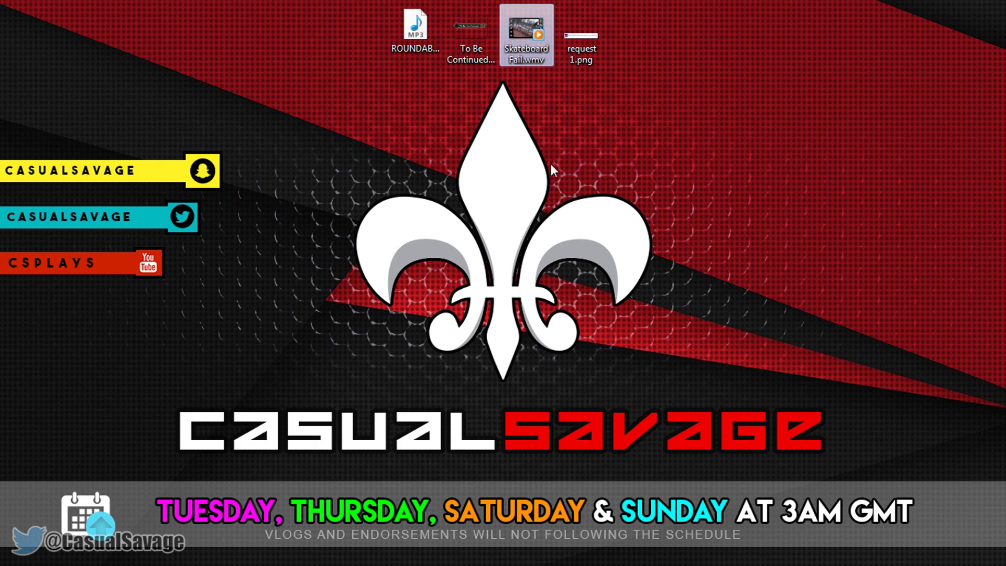
{"action": "left_click", "coordinate": [585, 153]}
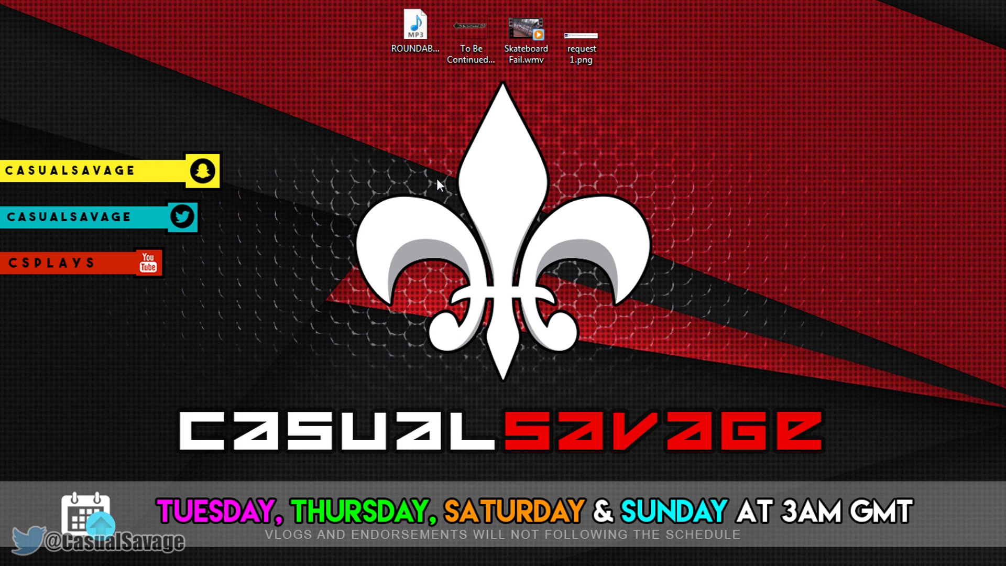
{"action": "left_click", "coordinate": [419, 43]}
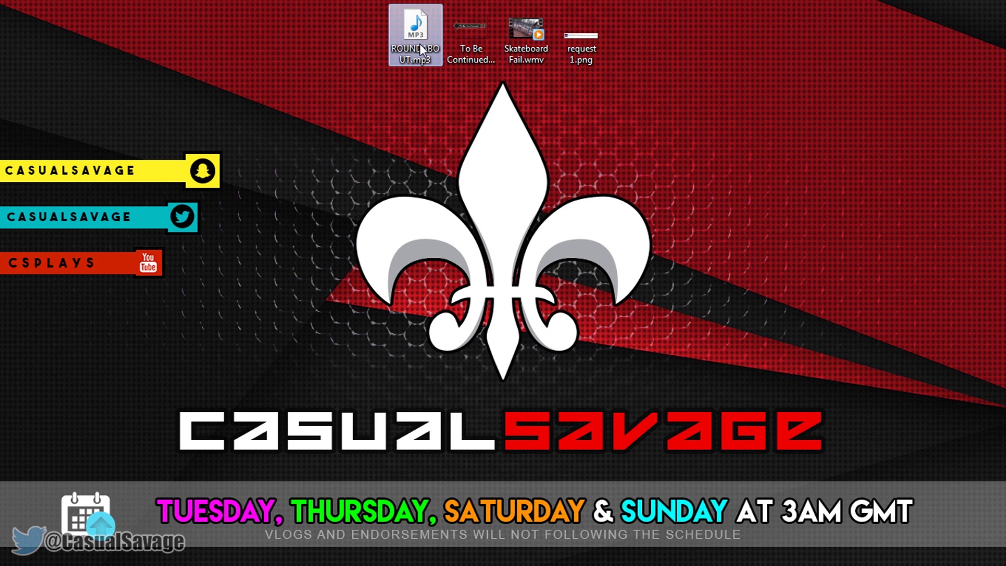
{"action": "left_click", "coordinate": [459, 45]}
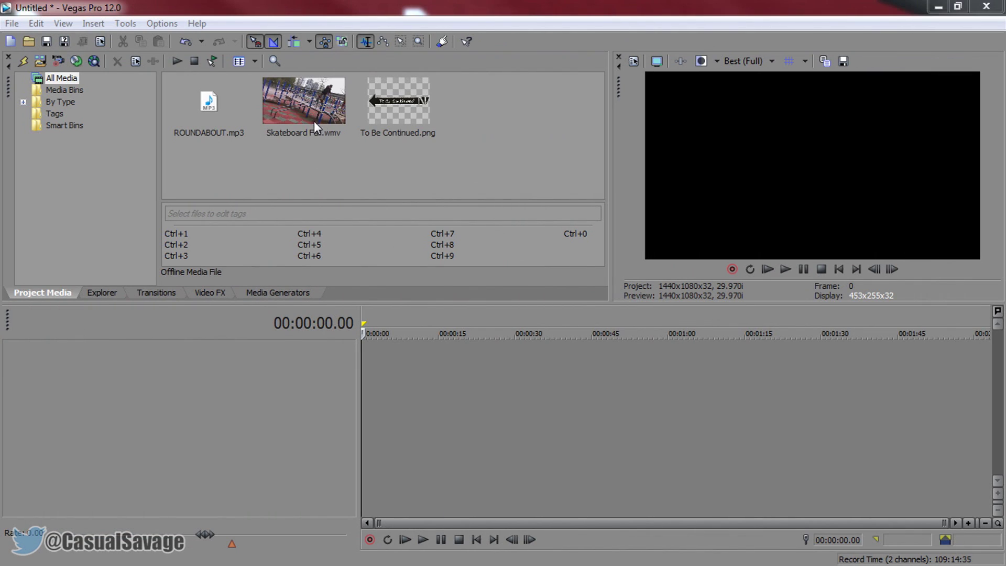
- Drag Skateboard Fail.wmv from Project Media onto the timeline as video and audio events
{"action": "left_click", "coordinate": [314, 121]}
{"action": "left_click_drag", "start_coordinate": [317, 108], "coordinate": [366, 368]}
{"action": "left_click", "coordinate": [363, 360]}
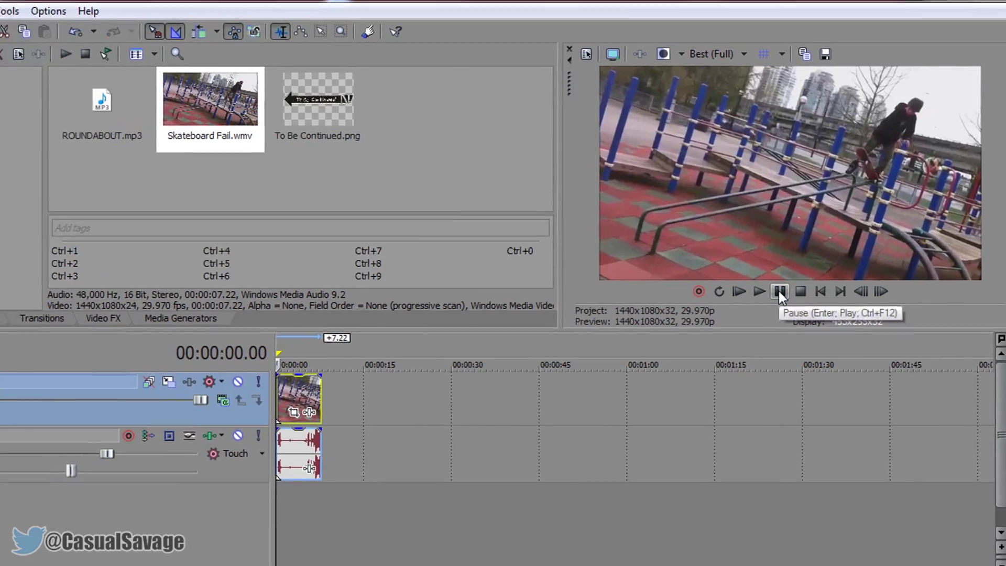
- Preview the clip, then return the cursor to the start and zoom the timeline
{"action": "left_click", "coordinate": [780, 292]}
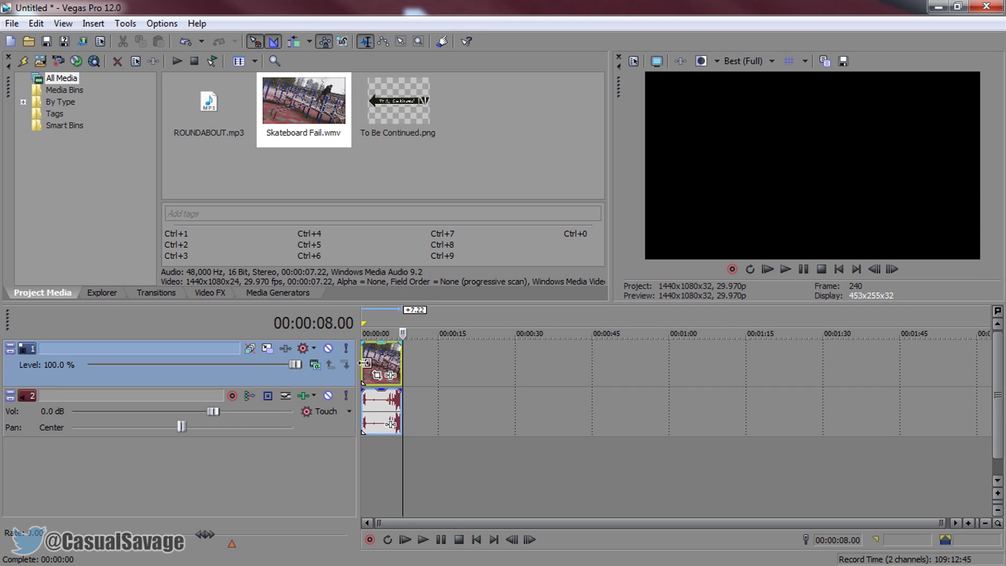
{"action": "left_click", "coordinate": [364, 363]}
{"action": "scroll", "coordinate": [367, 364], "scroll_direction": "up", "scroll_amount": 4}
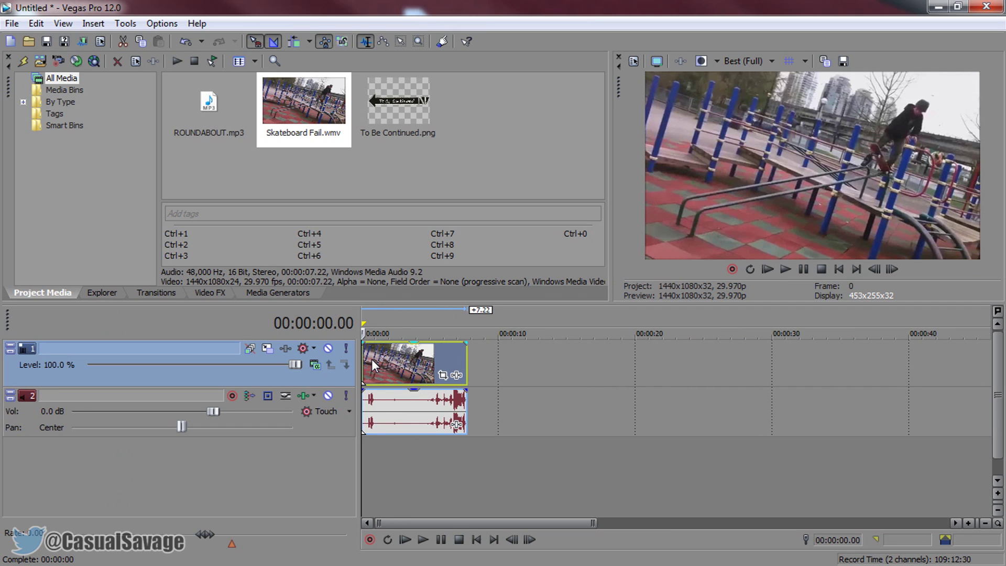
{"action": "right_click", "coordinate": [373, 366]}
- In the video event's Properties, choose Disable resample and untick Maintain aspect ratio
{"action": "left_click", "coordinate": [437, 554]}
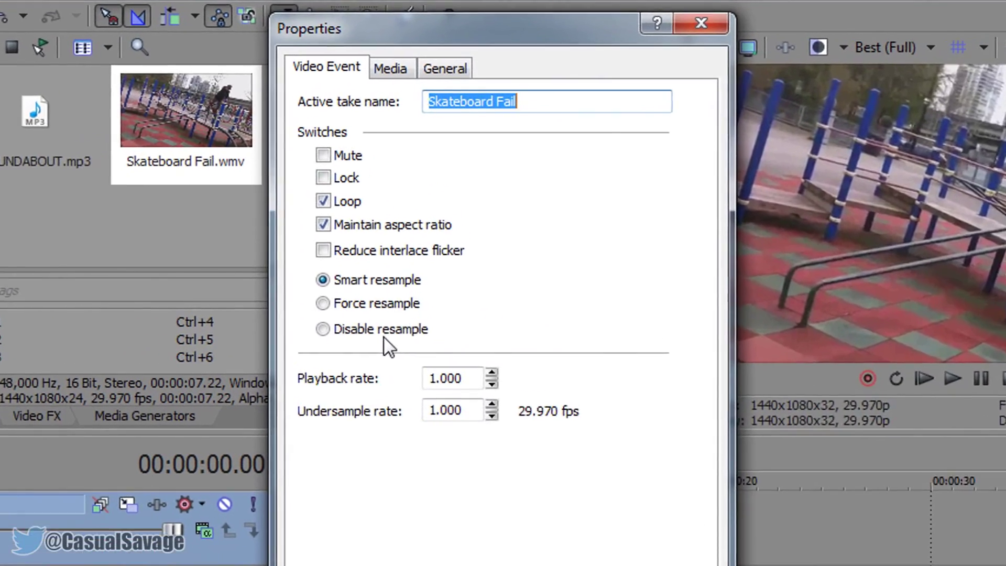
{"action": "left_click", "coordinate": [433, 240]}
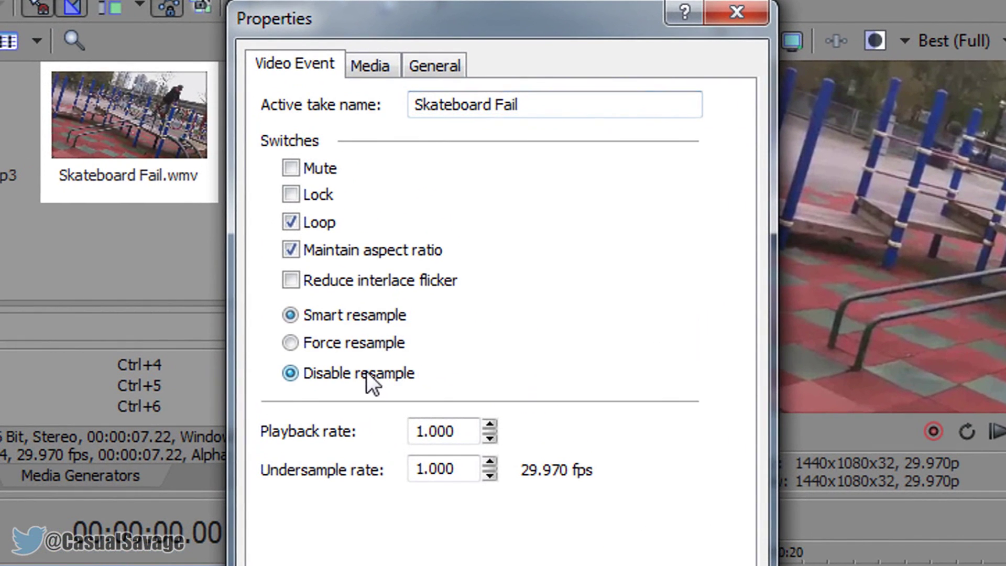
{"action": "left_click", "coordinate": [363, 248]}
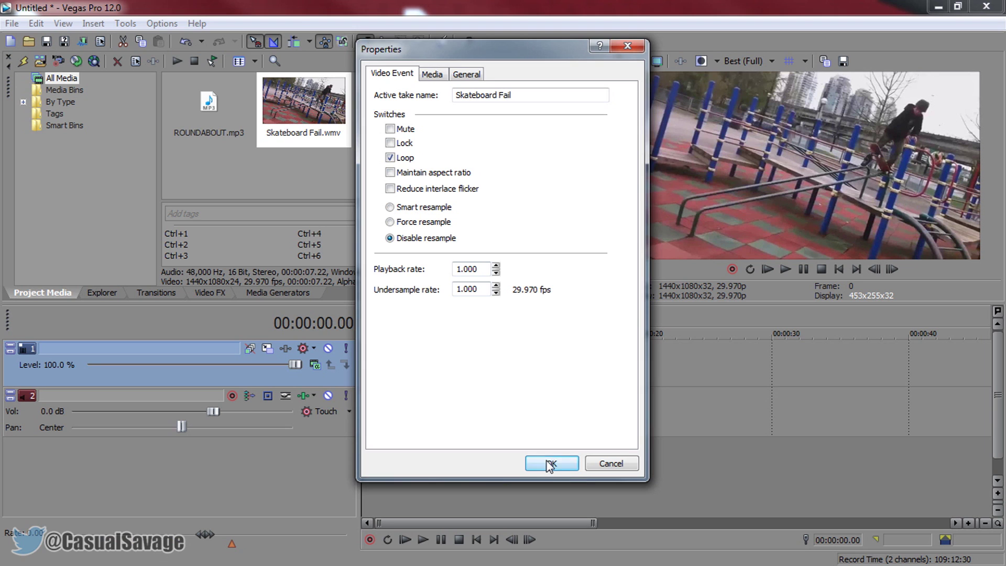
{"action": "left_click", "coordinate": [550, 464]}
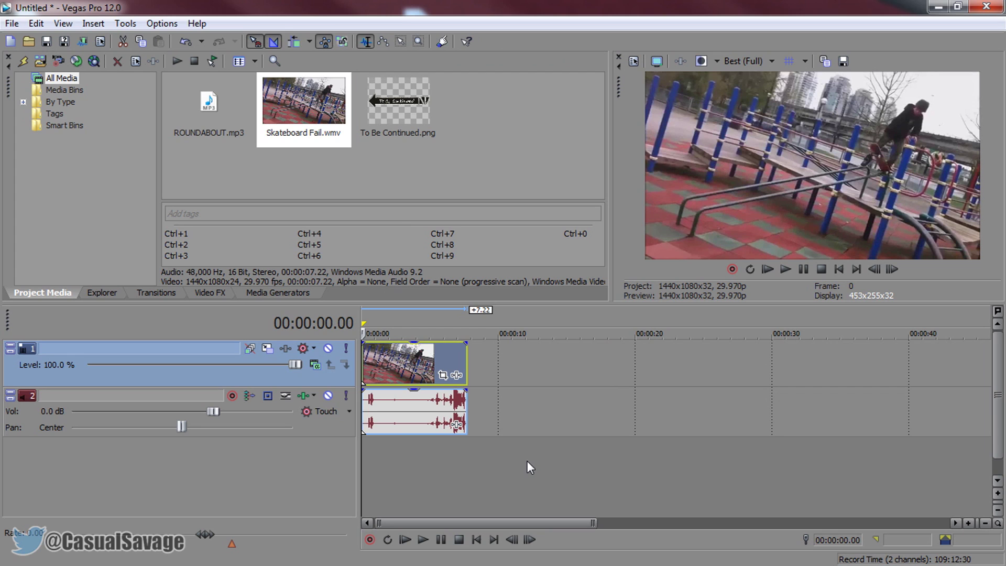
- Step the cursor frame by frame from about 00:00:05.12 to exactly 00:00:06.01
{"action": "left_click", "coordinate": [422, 366]}
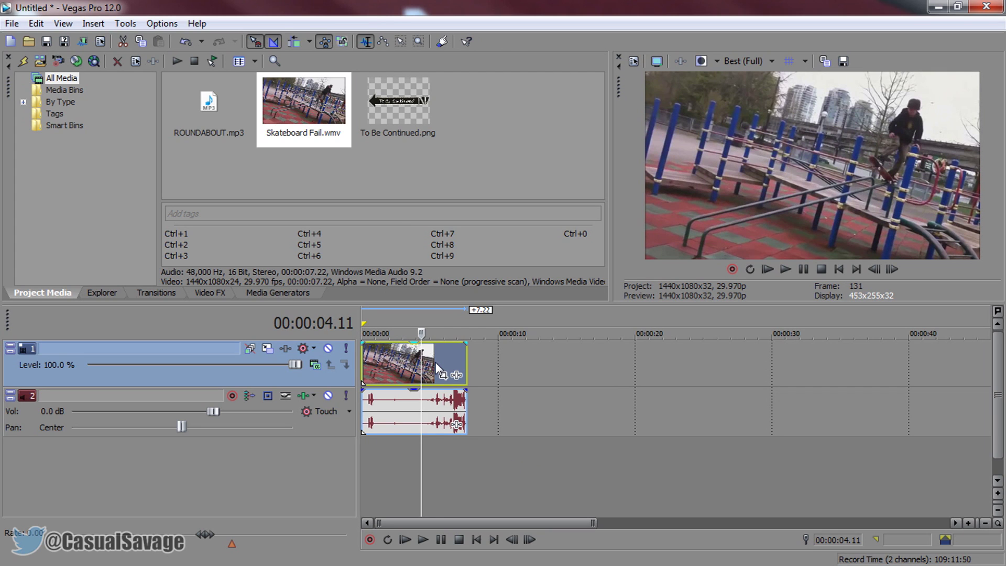
{"action": "left_click", "coordinate": [435, 362]}
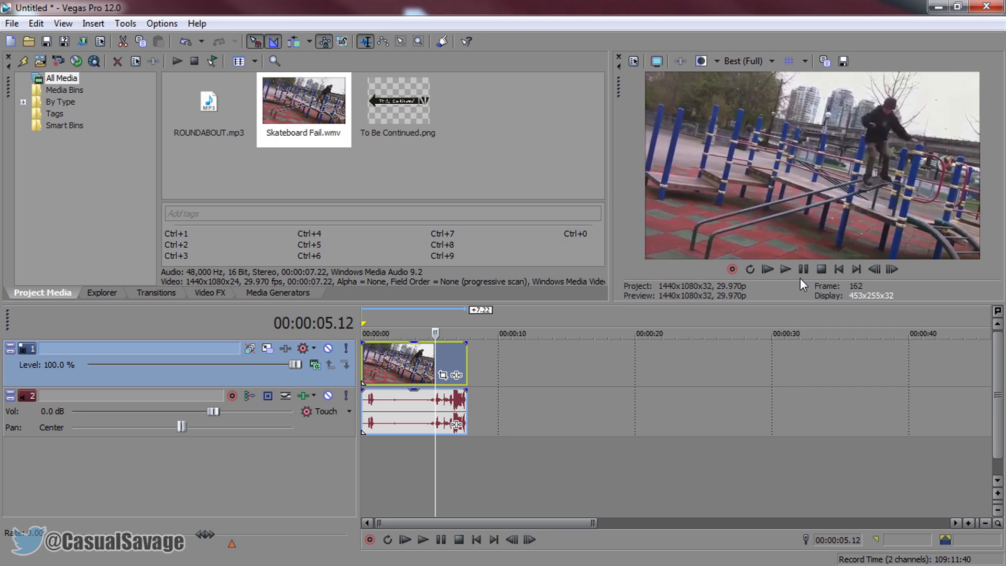
{"action": "left_click", "coordinate": [892, 270]}
{"action": "left_click", "coordinate": [892, 269]}
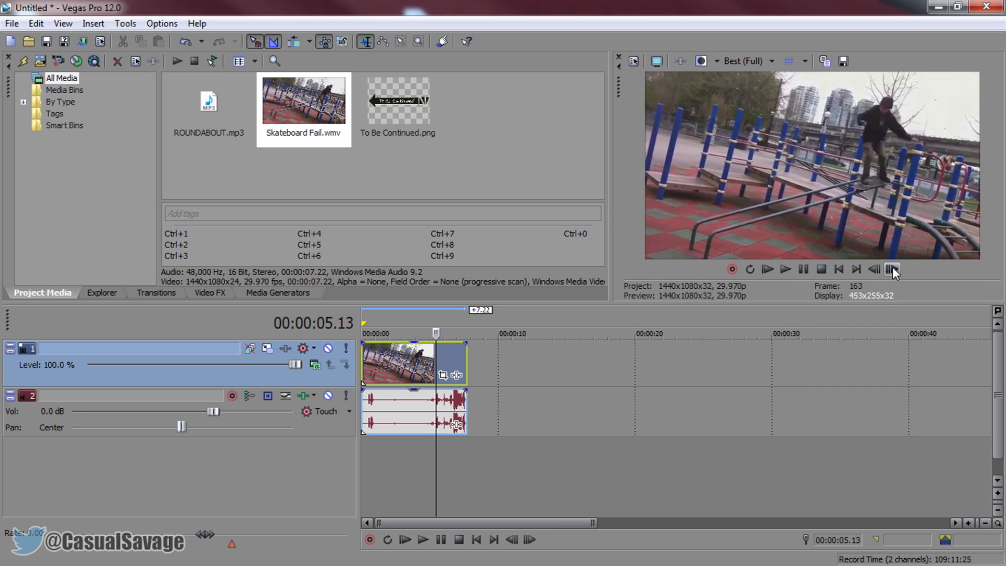
{"action": "left_click", "coordinate": [893, 270]}
{"action": "left_click", "coordinate": [892, 269]}
{"action": "left_click", "coordinate": [893, 270]}
{"action": "left_click", "coordinate": [893, 270]}
{"action": "left_click", "coordinate": [892, 270]}
{"action": "left_click", "coordinate": [892, 269]}
{"action": "left_click", "coordinate": [892, 269]}
{"action": "left_click", "coordinate": [893, 269]}
{"action": "left_click", "coordinate": [892, 269]}
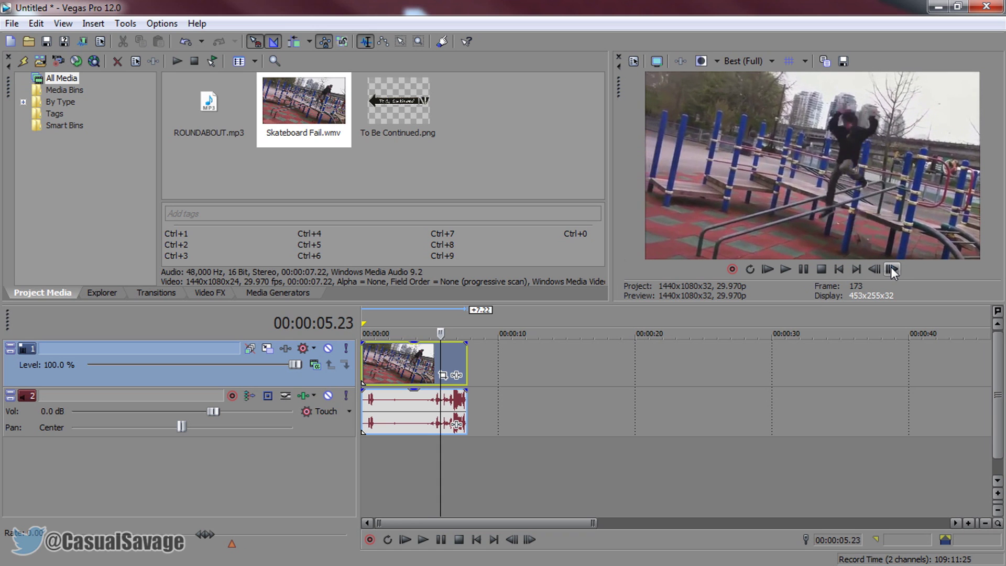
{"action": "left_click", "coordinate": [892, 270]}
{"action": "left_click", "coordinate": [892, 270]}
{"action": "left_click", "coordinate": [892, 269]}
{"action": "left_click", "coordinate": [893, 269]}
{"action": "left_click", "coordinate": [892, 269]}
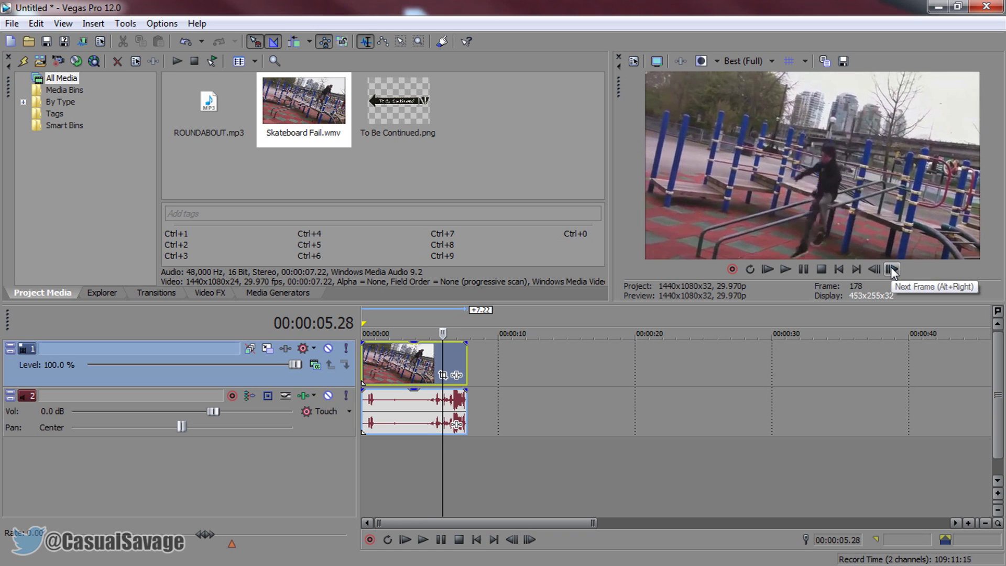
{"action": "left_click", "coordinate": [892, 269]}
{"action": "left_click", "coordinate": [892, 269]}
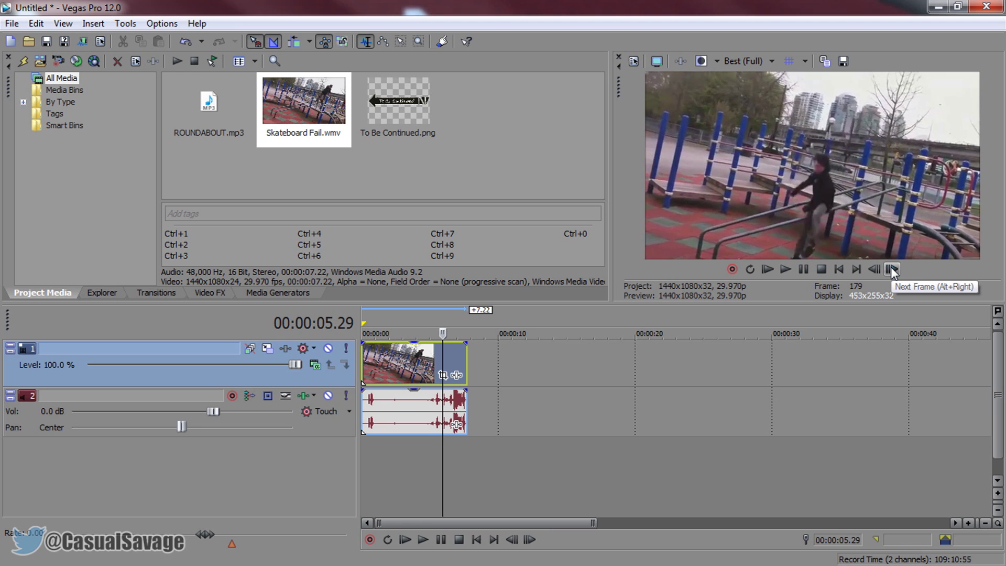
{"action": "left_click", "coordinate": [893, 269]}
{"action": "key", "text": "alt+Left"}
{"action": "key", "text": "alt+Left"}
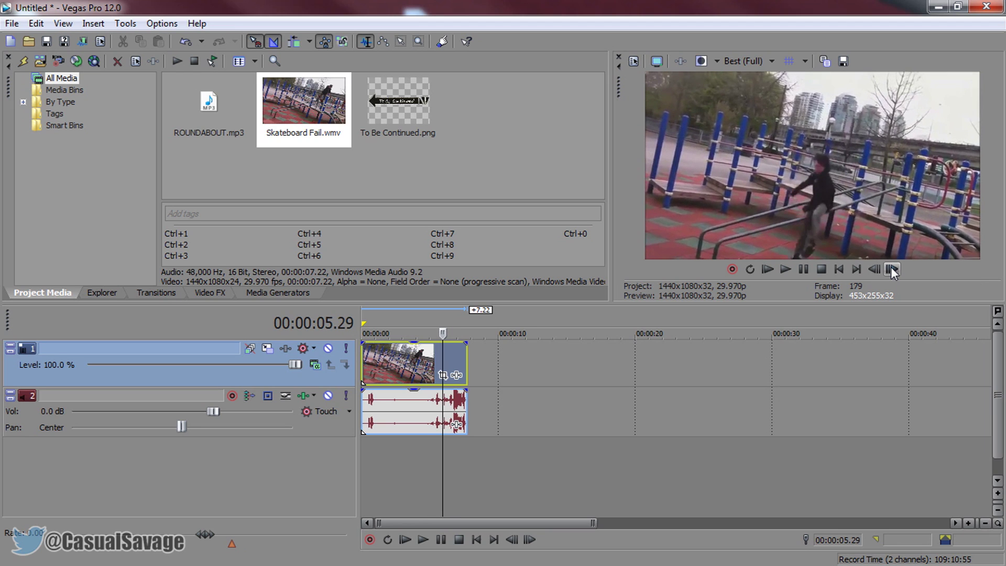
{"action": "key", "text": "alt+Right"}
{"action": "key", "text": "alt+Right"}
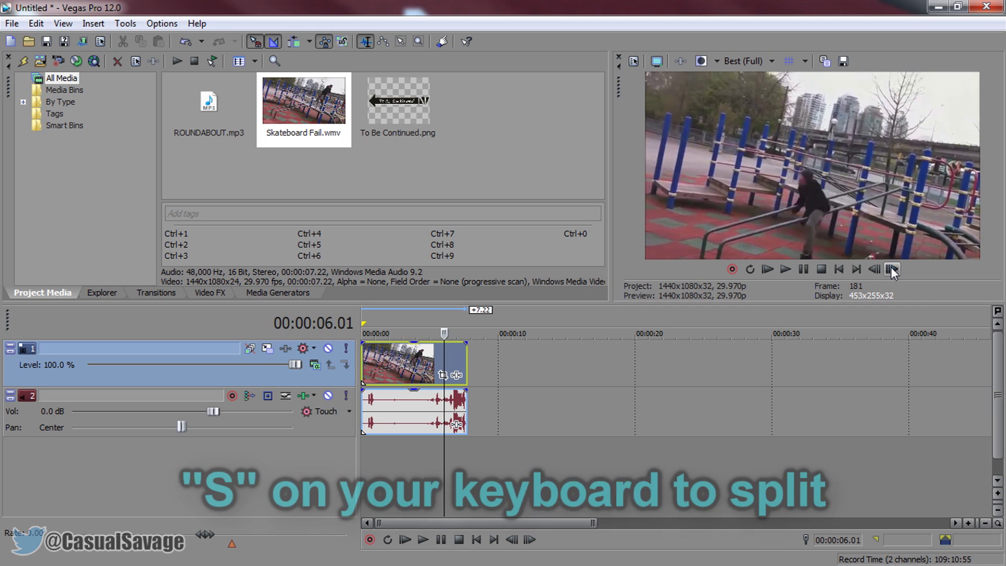
- Split the clip at 00:00:06.01 and delete the tail piece after the cut
{"action": "key", "text": "s"}
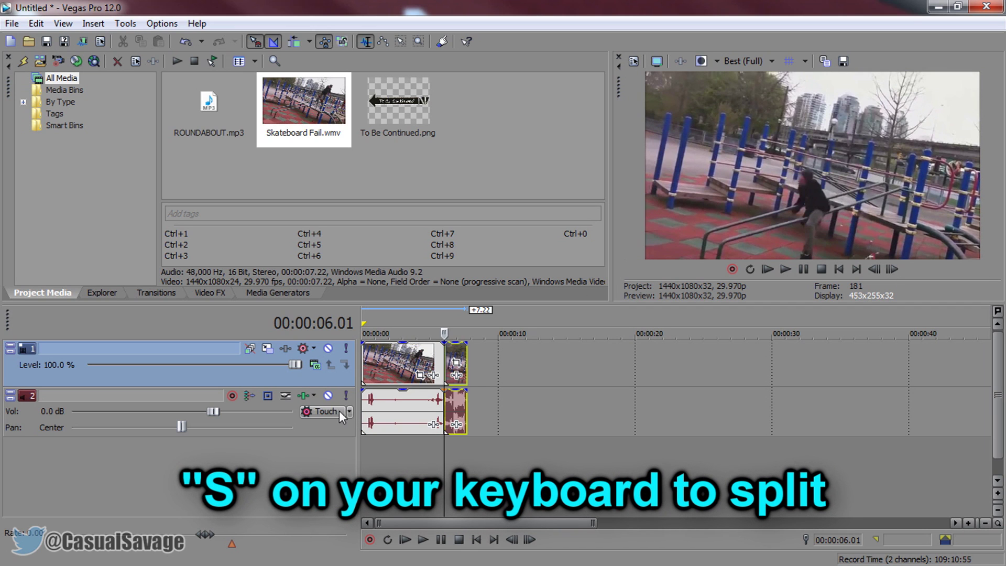
{"action": "left_click", "coordinate": [430, 367]}
{"action": "scroll", "coordinate": [545, 414], "scroll_direction": "up", "scroll_amount": 3}
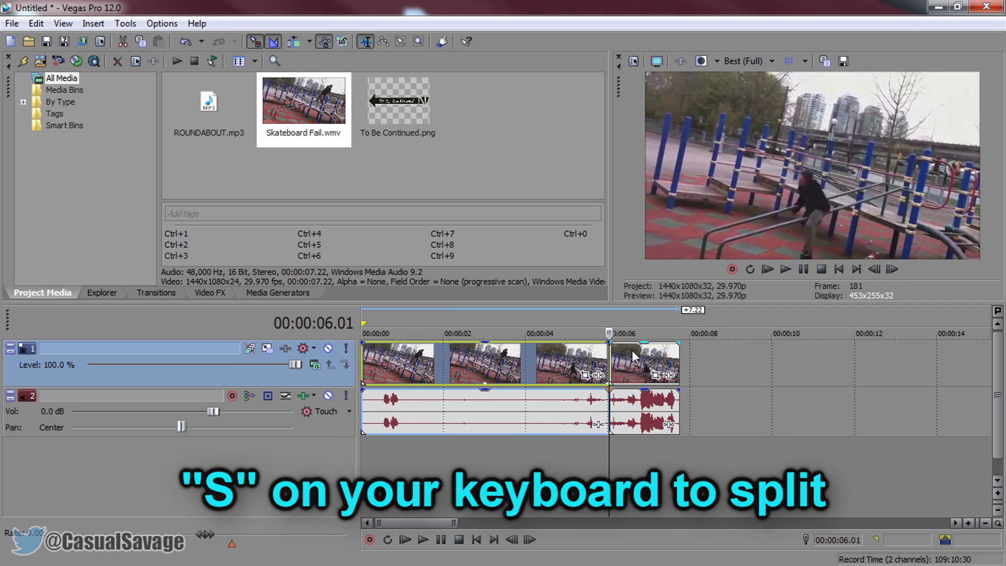
{"action": "left_click_drag", "start_coordinate": [669, 377], "coordinate": [743, 380]}
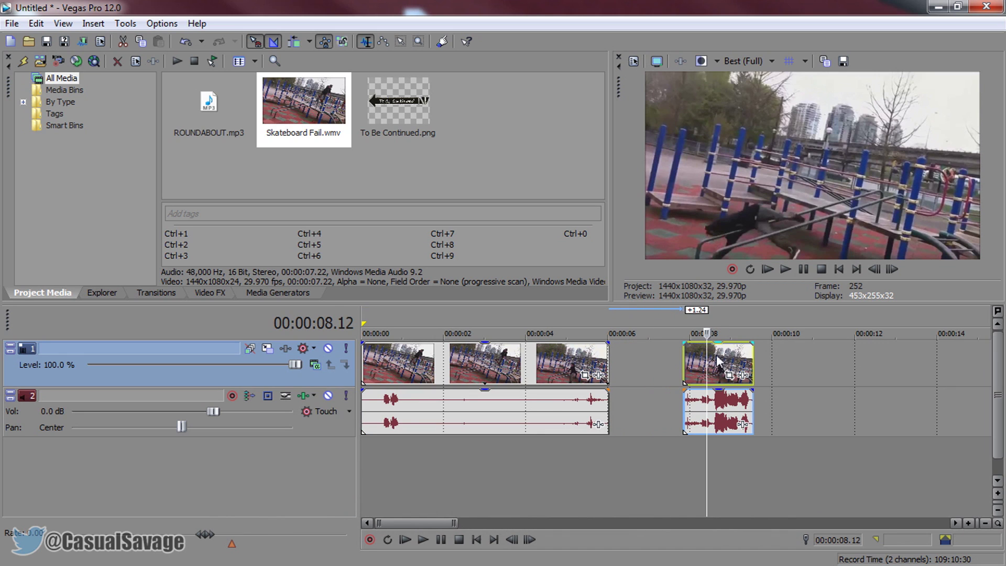
{"action": "key", "text": "Delete"}
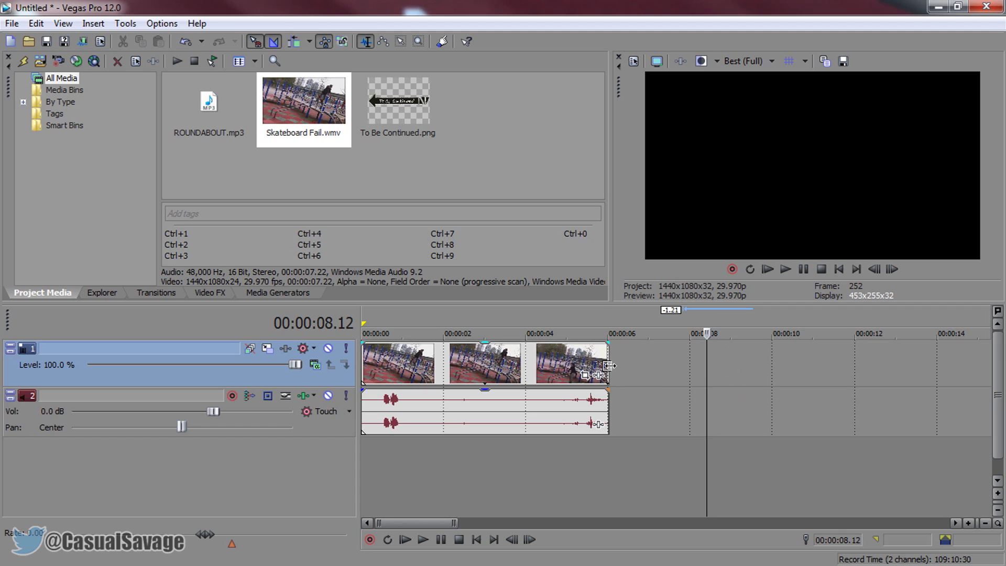
{"action": "key", "text": "ctrl+a"}
- Go to the clip's last frame and set the preview quality to Best (Full)
{"action": "key", "text": "End"}
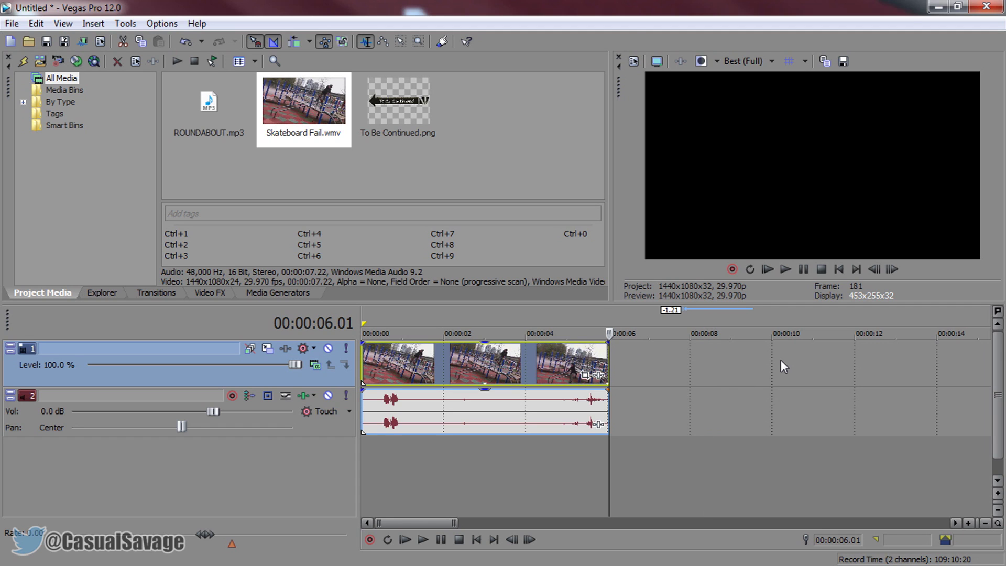
{"action": "key", "text": "Left"}
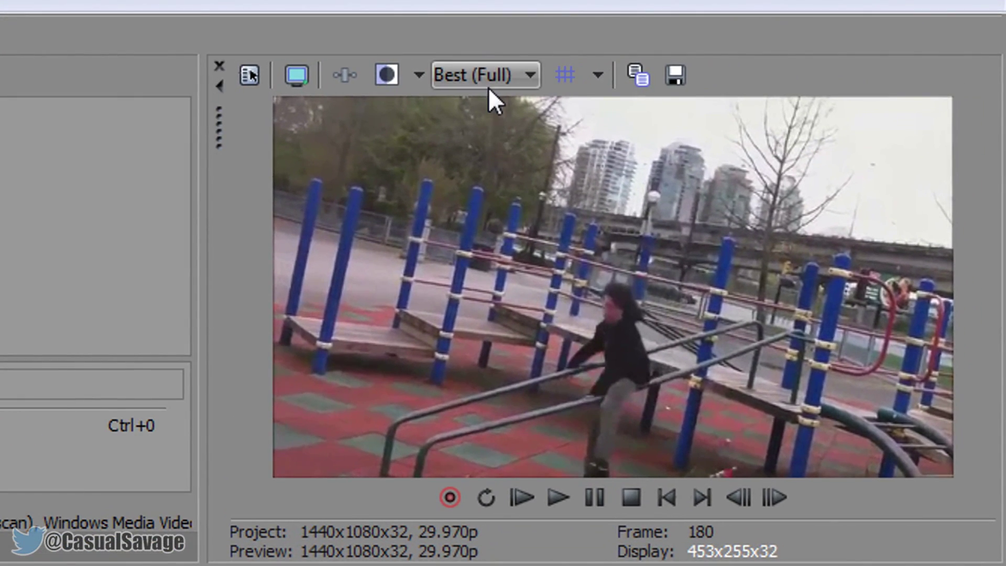
{"action": "left_click", "coordinate": [488, 86]}
{"action": "mouse_move", "coordinate": [494, 202]}
{"action": "left_click", "coordinate": [645, 226]}
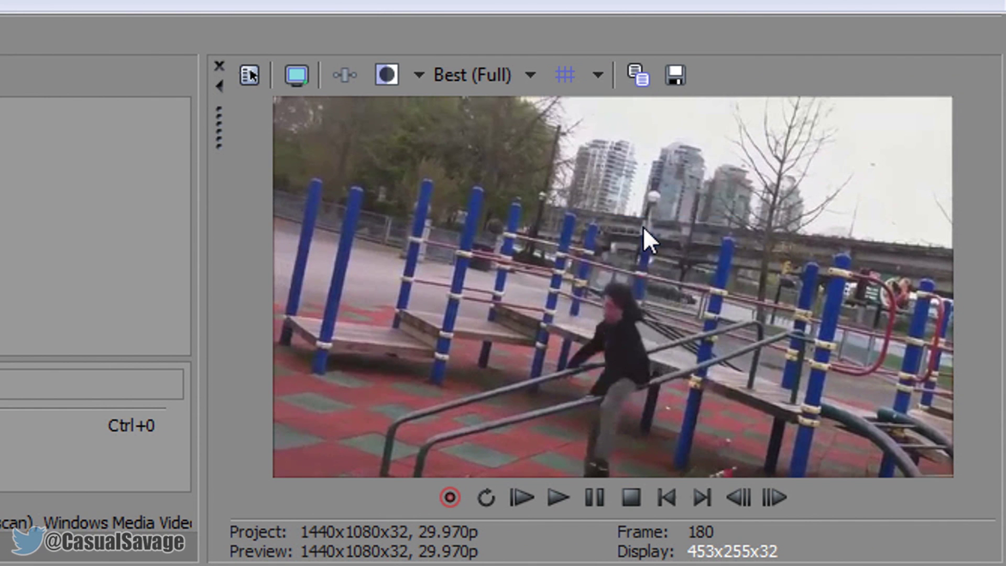
- Save that frame as the snapshot Image1.jpg and drag it onto the track after the clip
{"action": "left_click", "coordinate": [683, 75]}
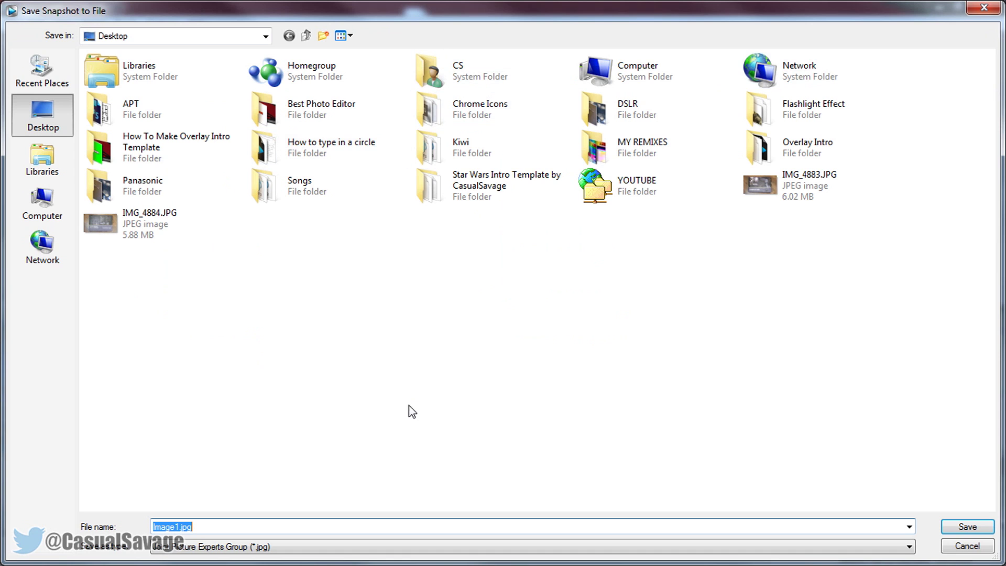
{"action": "key", "text": "Return"}
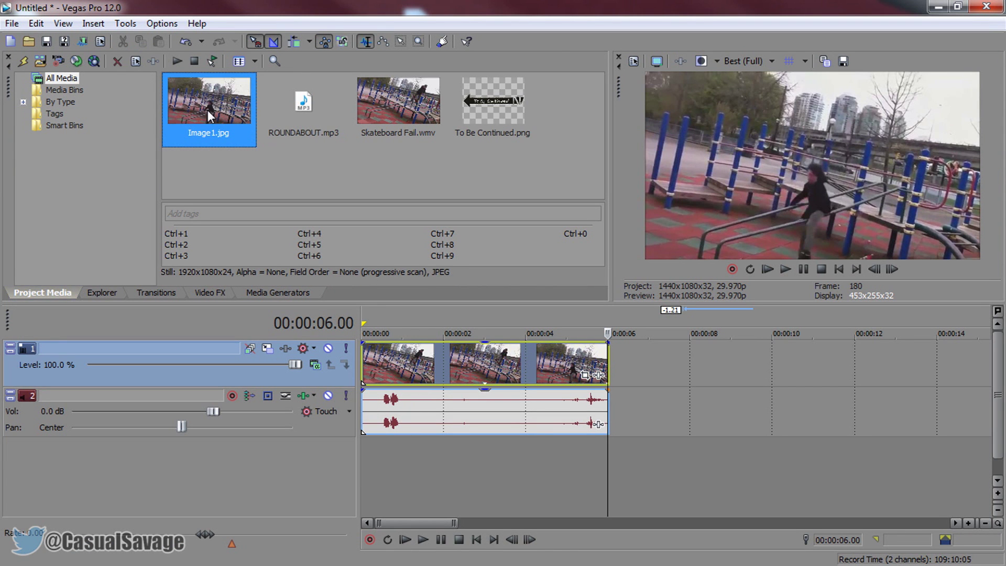
{"action": "left_click_drag", "start_coordinate": [209, 117], "coordinate": [754, 364]}
- Preview the Image1.jpg still and butt it against the clip's end at 00:00:06.01
{"action": "left_click", "coordinate": [698, 364]}
{"action": "key", "text": "Return"}
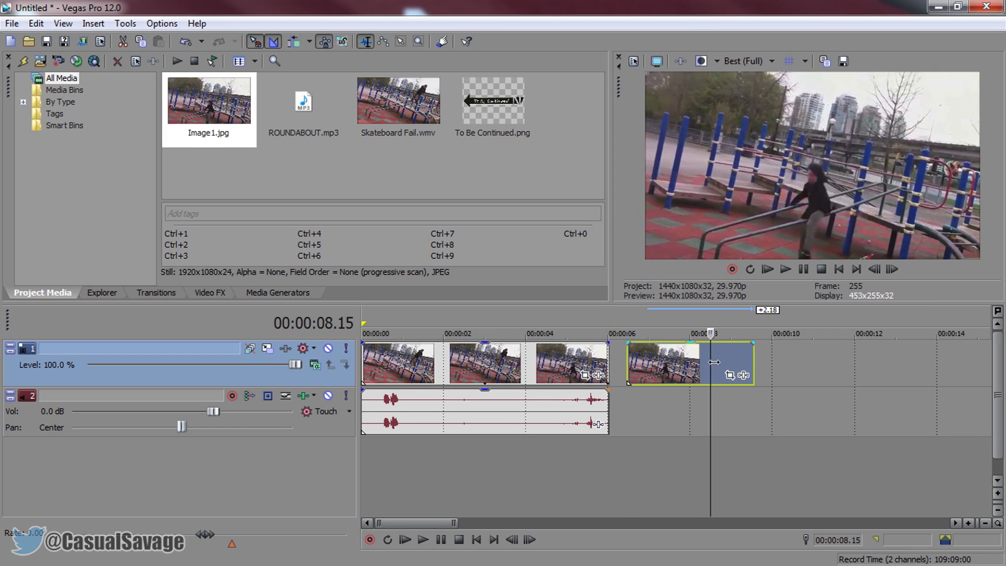
{"action": "key", "text": "Return"}
{"action": "left_click_drag", "start_coordinate": [666, 367], "coordinate": [708, 384]}
{"action": "scroll", "coordinate": [733, 375], "scroll_direction": "up", "scroll_amount": 3}
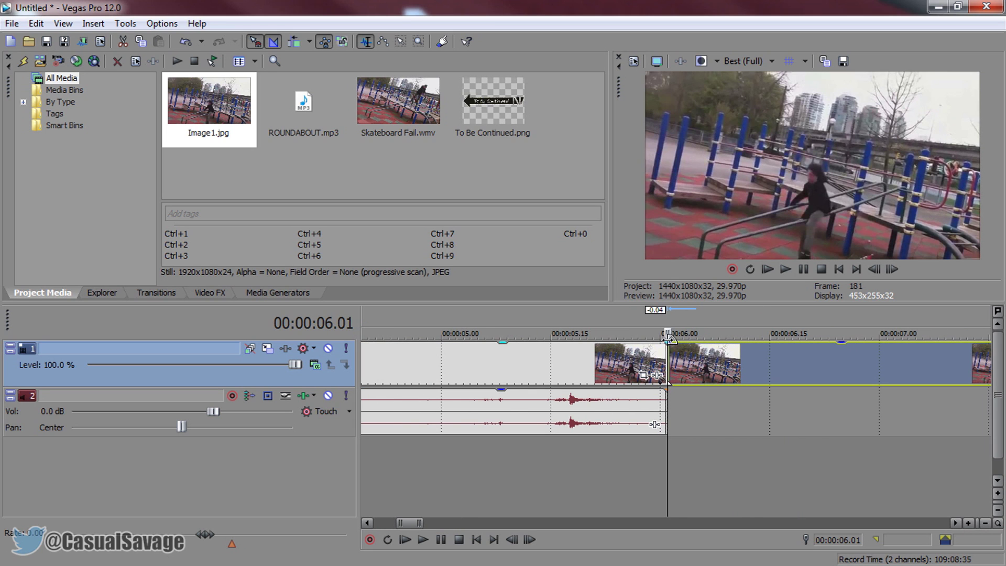
{"action": "scroll", "coordinate": [666, 410], "scroll_direction": "down", "scroll_amount": 6}
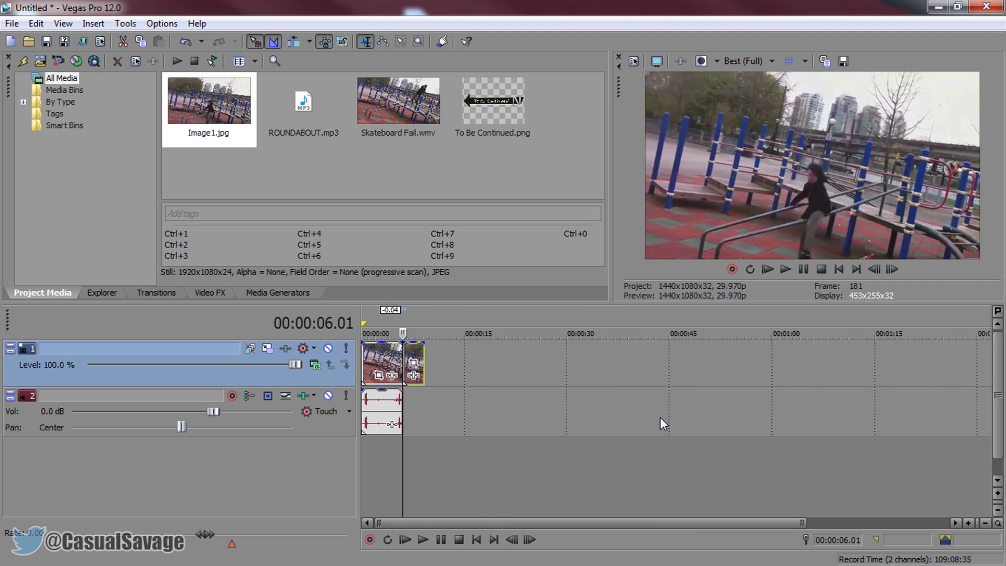
{"action": "scroll", "coordinate": [660, 417], "scroll_direction": "up", "scroll_amount": 2}
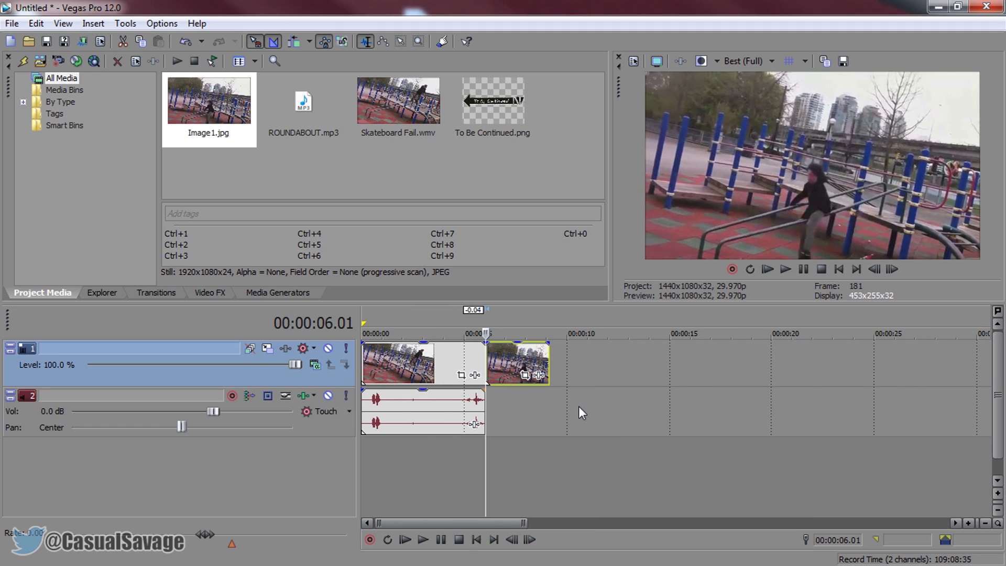
{"action": "right_click", "coordinate": [343, 379]}
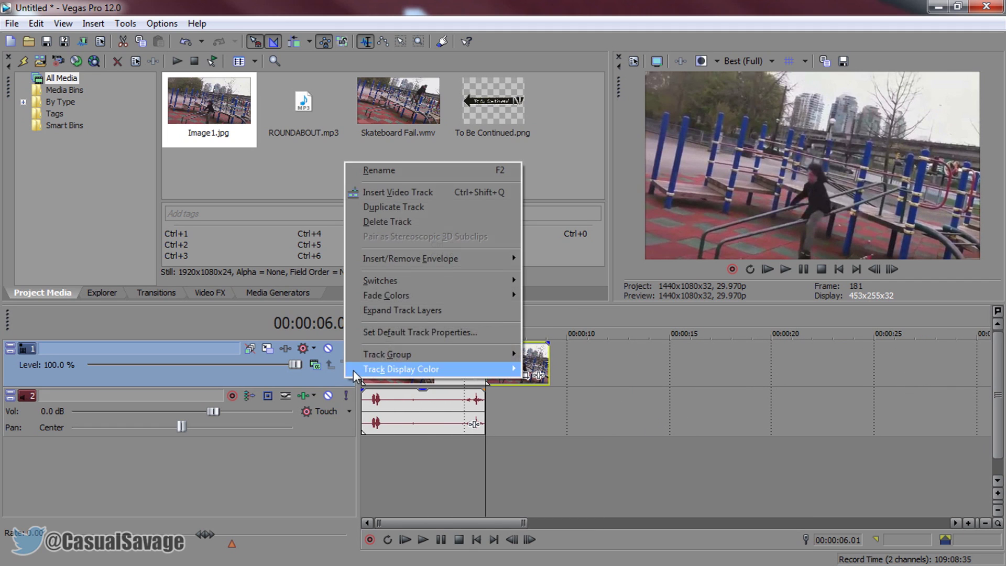
- Insert a new top video track and place To Be Continued.png on it above the freeze-frame
{"action": "left_click", "coordinate": [430, 192]}
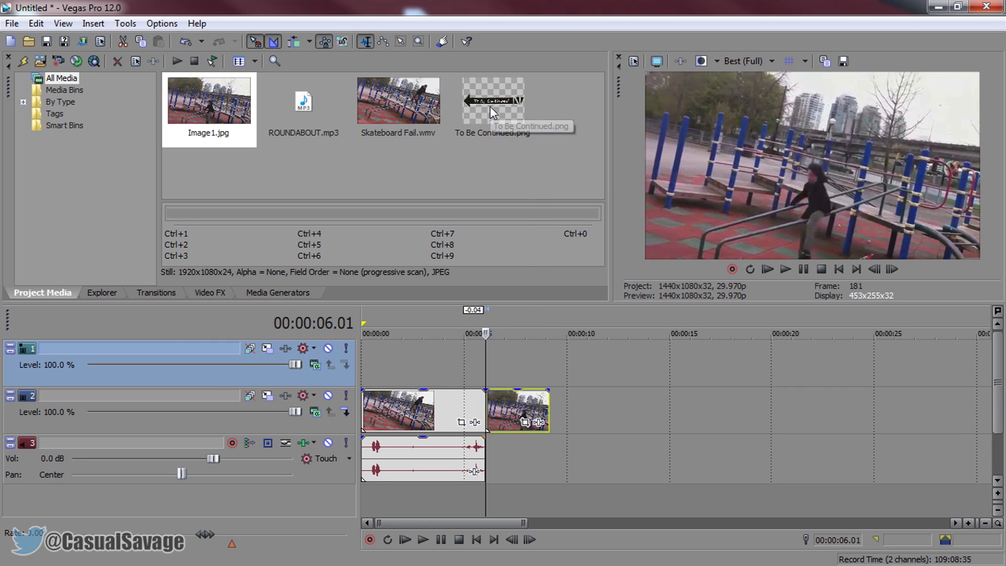
{"action": "left_click_drag", "start_coordinate": [490, 106], "coordinate": [542, 378]}
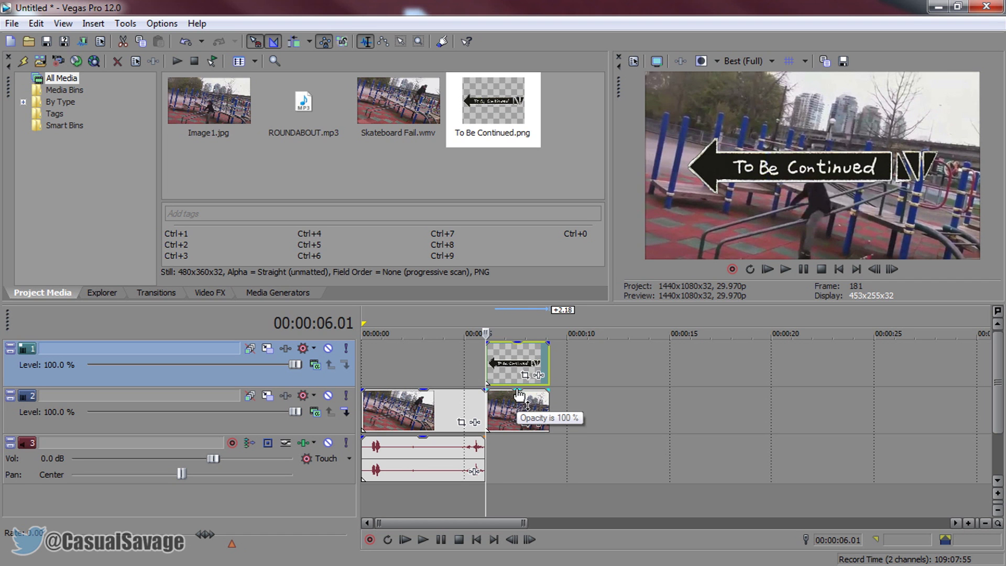
{"action": "left_click", "coordinate": [518, 396]}
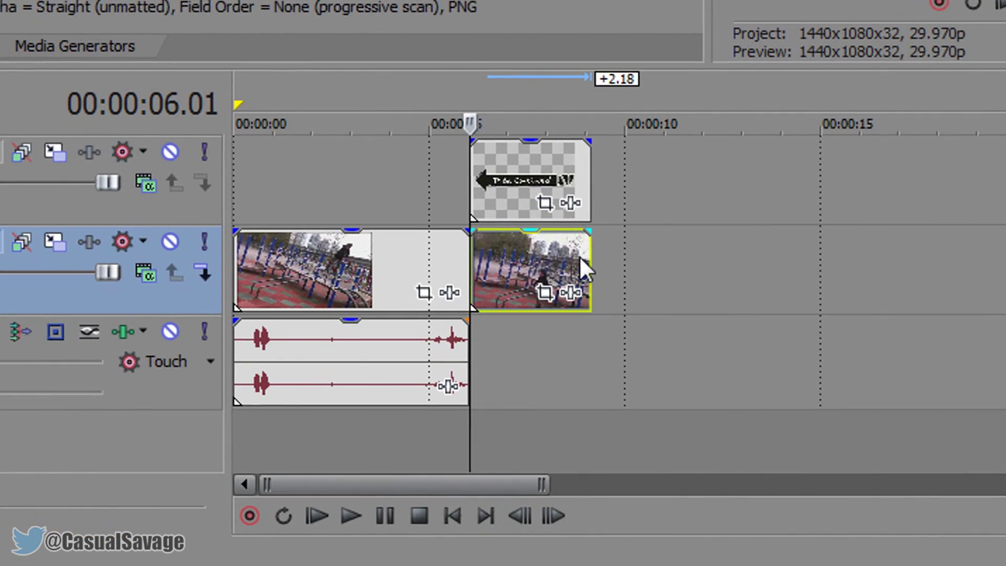
- Extend both the freeze-frame and the arrow overlay out to about the 10-second mark
{"action": "left_click", "coordinate": [633, 265]}
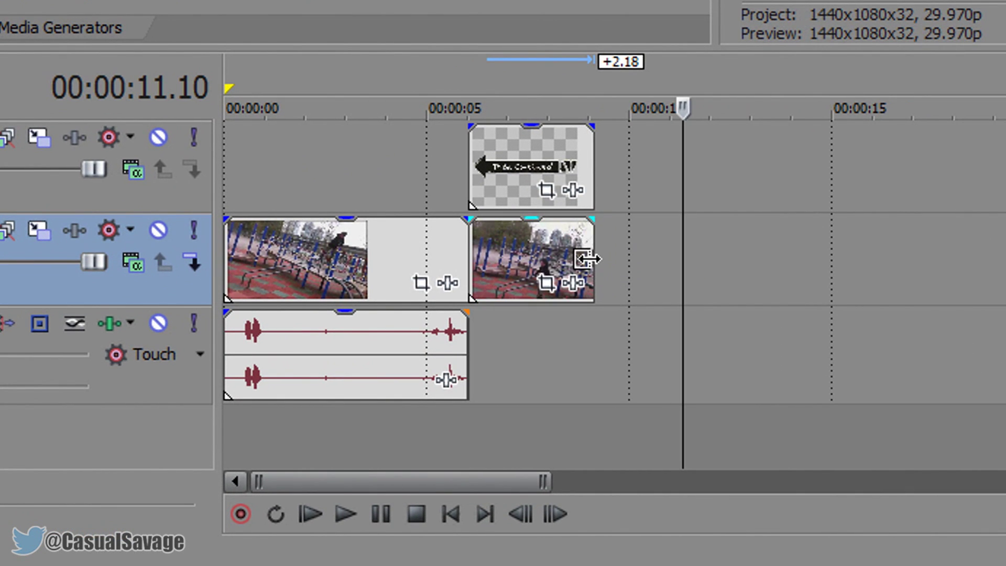
{"action": "left_click_drag", "start_coordinate": [592, 259], "coordinate": [676, 265]}
{"action": "left_click_drag", "start_coordinate": [593, 183], "coordinate": [686, 179]}
{"action": "left_click", "coordinate": [472, 194]}
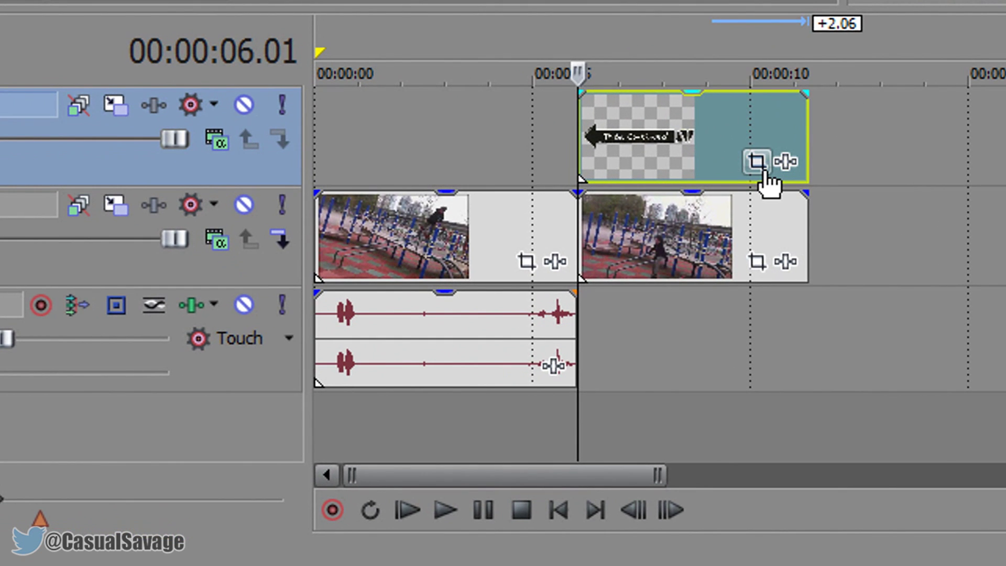
{"action": "left_click", "coordinate": [112, 107]}
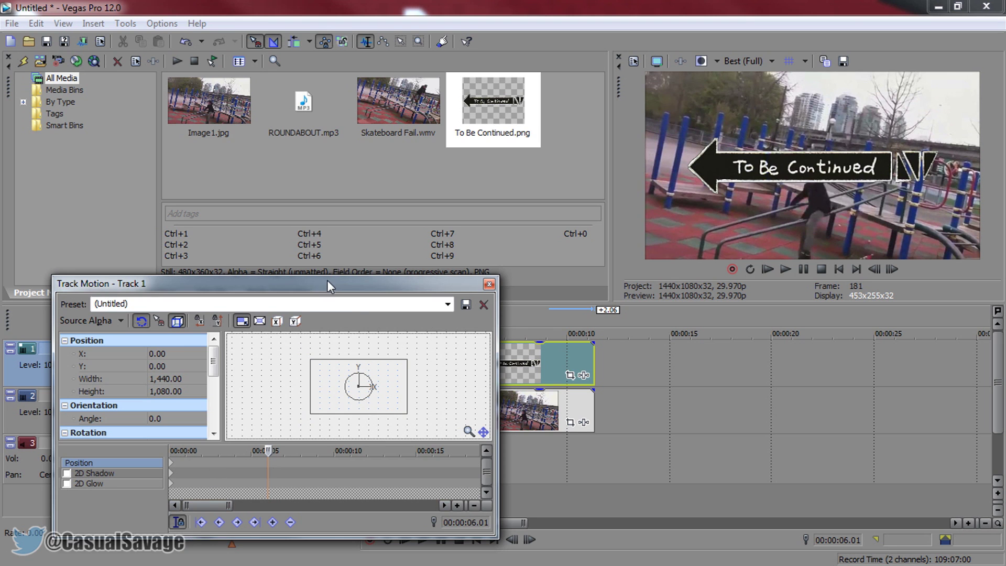
- Enable Scale About Center and shrink the arrow overlay to about 828 by 621
{"action": "left_click_drag", "start_coordinate": [327, 281], "coordinate": [292, 300]}
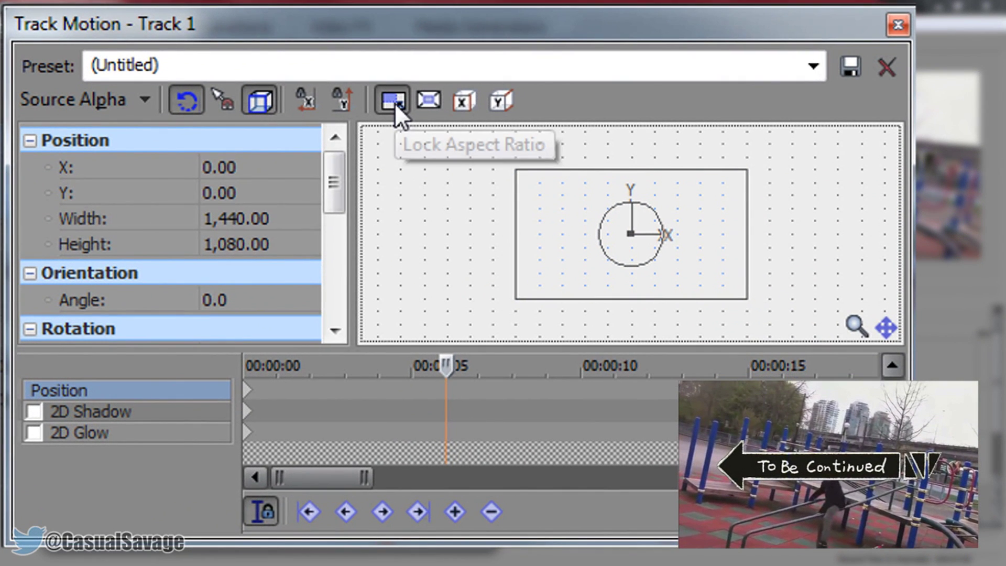
{"action": "left_click", "coordinate": [427, 109]}
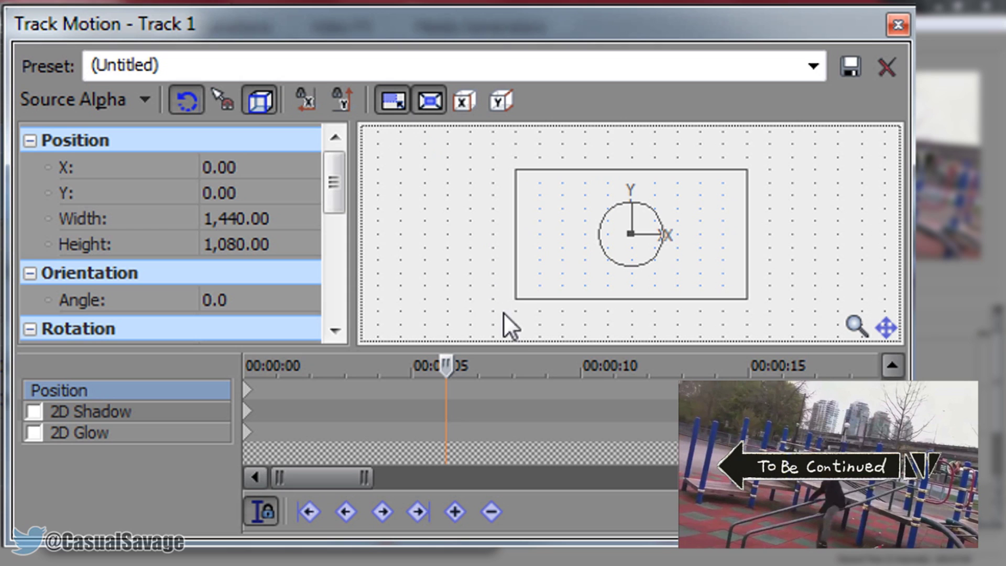
{"action": "left_click_drag", "start_coordinate": [514, 298], "coordinate": [535, 287]}
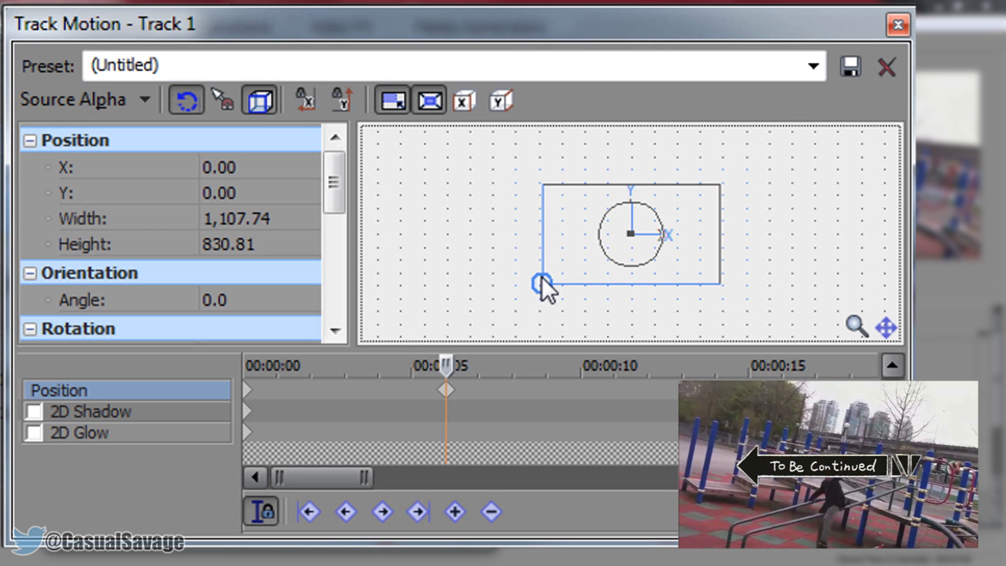
{"action": "left_click_drag", "start_coordinate": [542, 279], "coordinate": [558, 259]}
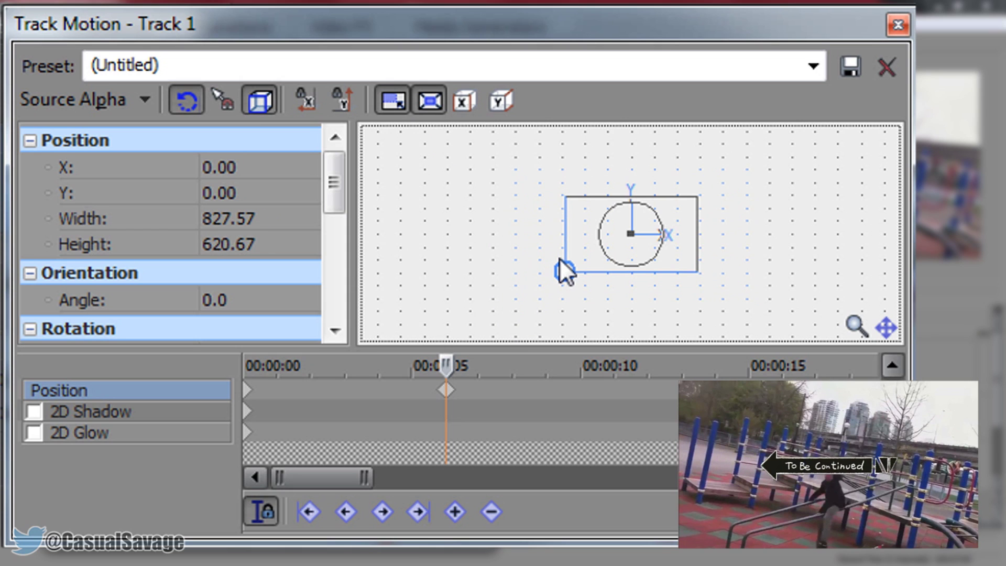
- Move the arrow into the frame's lower-right corner, fine-tuning its position with the arrow keys
{"action": "scroll", "coordinate": [763, 275], "scroll_direction": "up", "scroll_amount": 1}
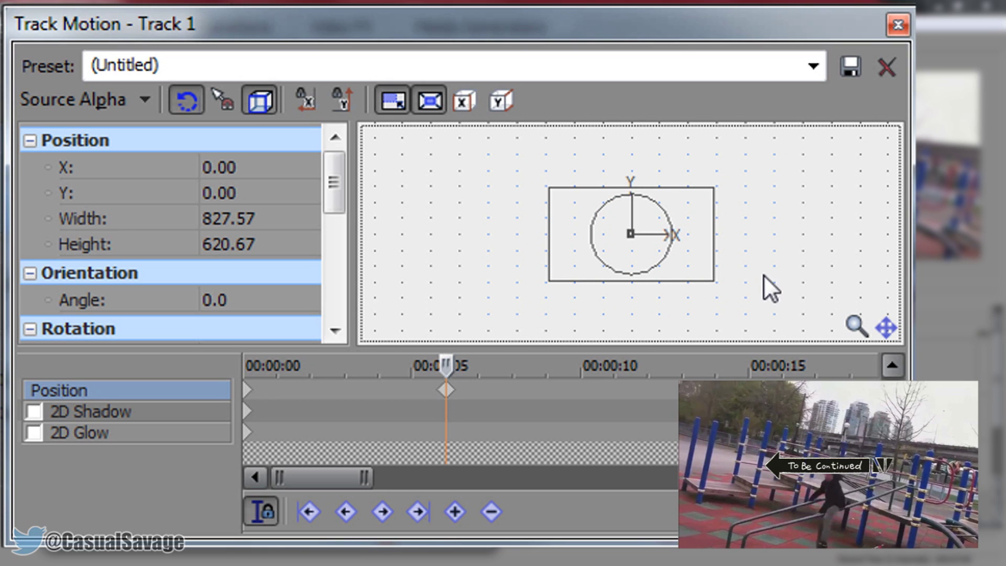
{"action": "scroll", "coordinate": [779, 254], "scroll_direction": "up", "scroll_amount": 1}
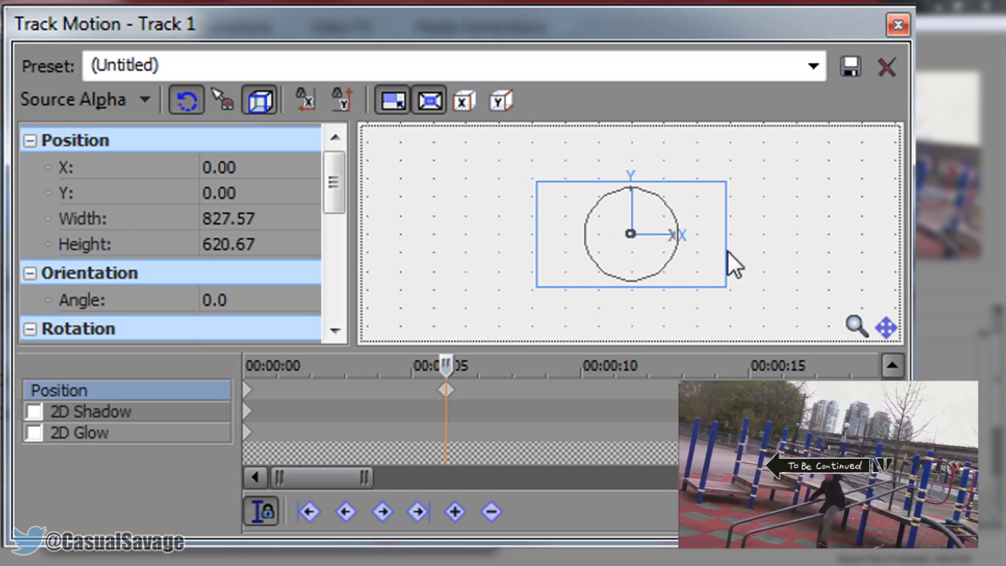
{"action": "left_click_drag", "start_coordinate": [727, 251], "coordinate": [796, 316]}
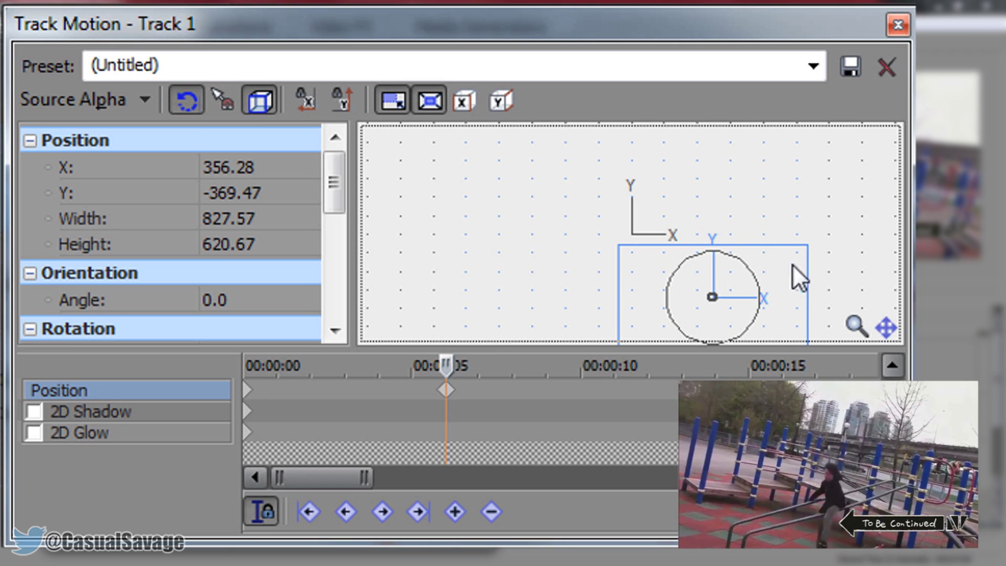
{"action": "key", "text": "Down"}
{"action": "key", "text": "Right"}
{"action": "key", "text": "Down"}
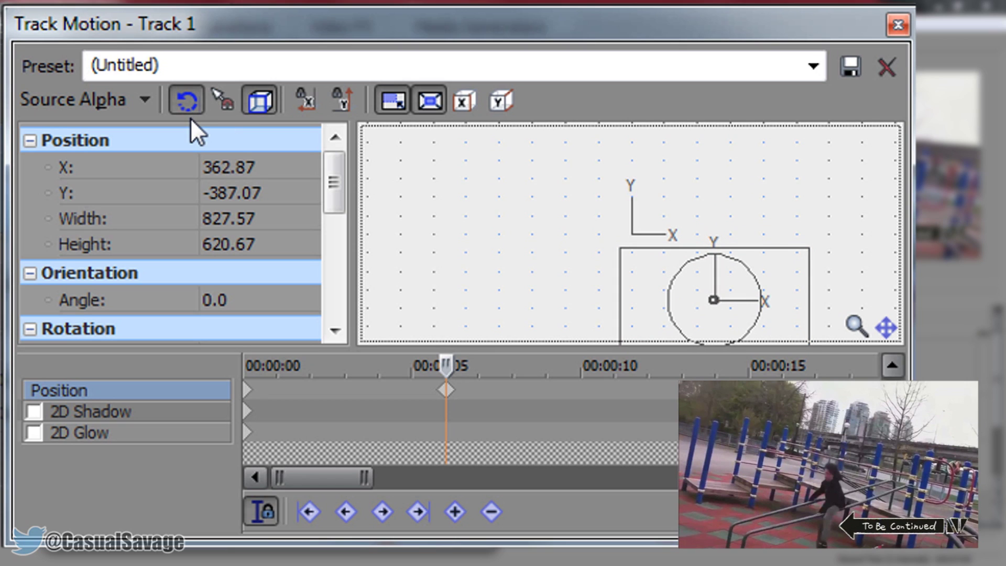
{"action": "key", "text": "Right"}
{"action": "key", "text": "Right"}
{"action": "key", "text": "Down"}
{"action": "key", "text": "Up"}
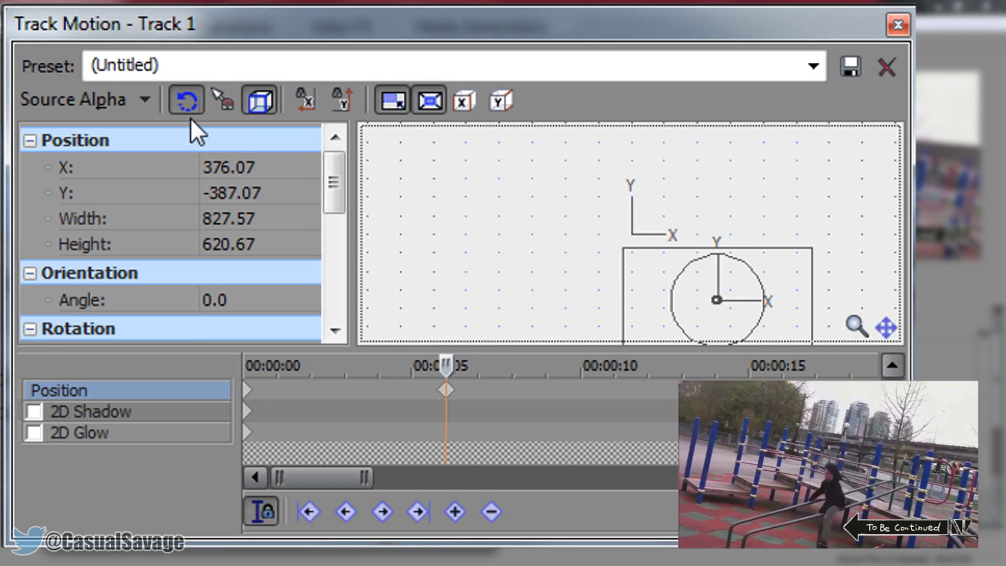
{"action": "key", "text": "Left"}
{"action": "key", "text": "Up"}
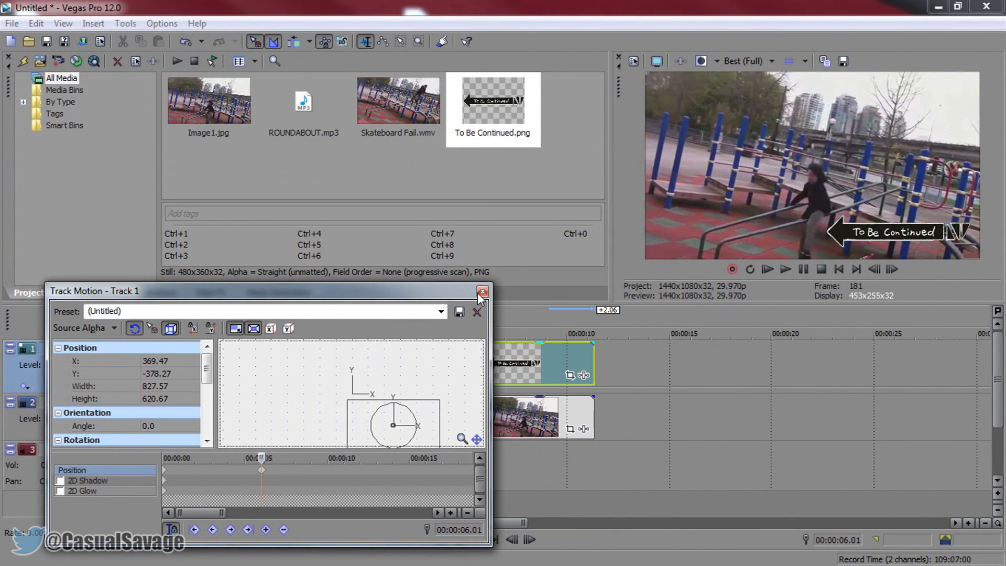
{"action": "left_click", "coordinate": [482, 292]}
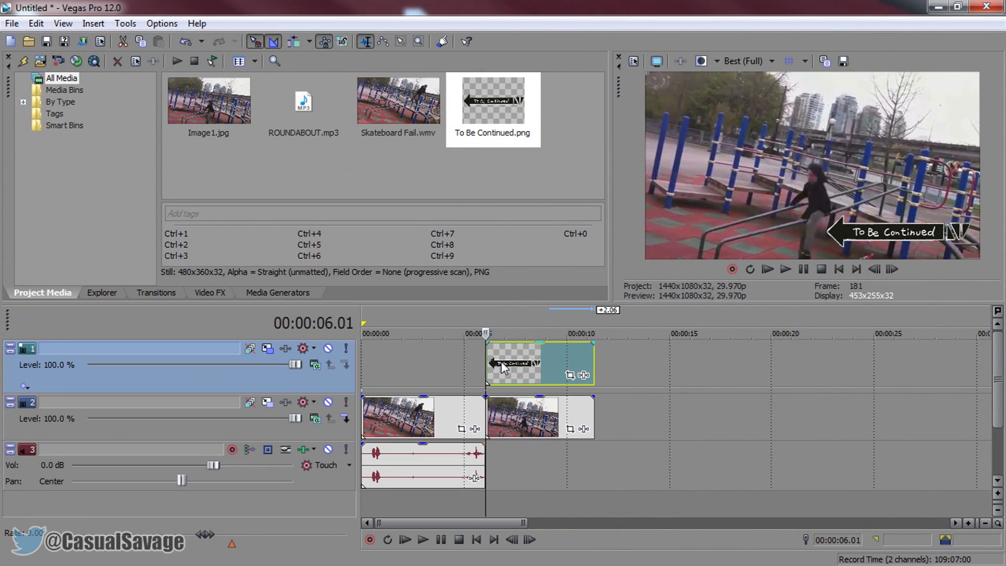
- Select the freeze-frame still and scrub the playhead into it to preview the arrow
{"action": "left_click", "coordinate": [527, 426]}
{"action": "left_click", "coordinate": [461, 420]}
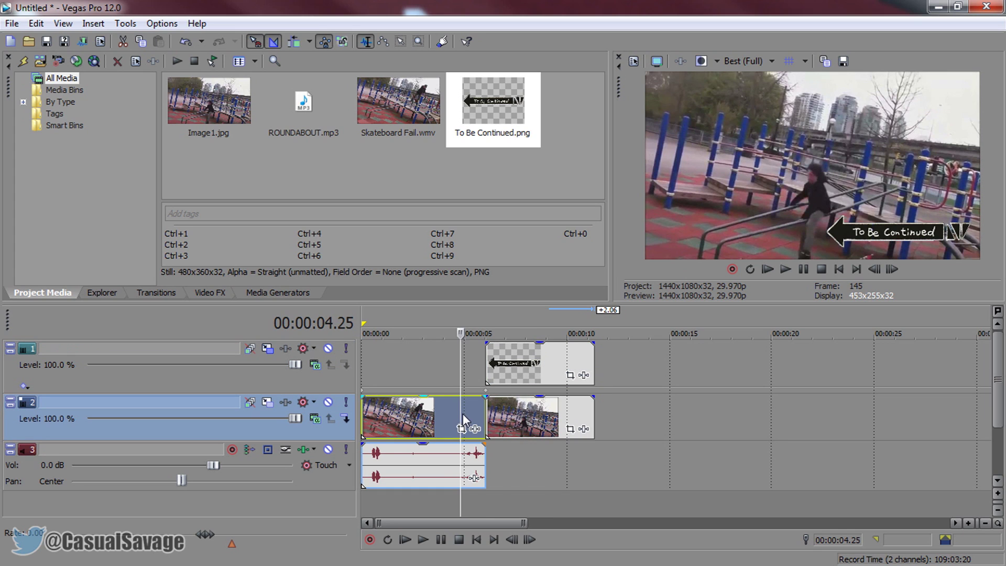
{"action": "left_click", "coordinate": [445, 414]}
{"action": "left_click", "coordinate": [476, 414]}
{"action": "left_click_drag", "start_coordinate": [476, 333], "coordinate": [517, 333]}
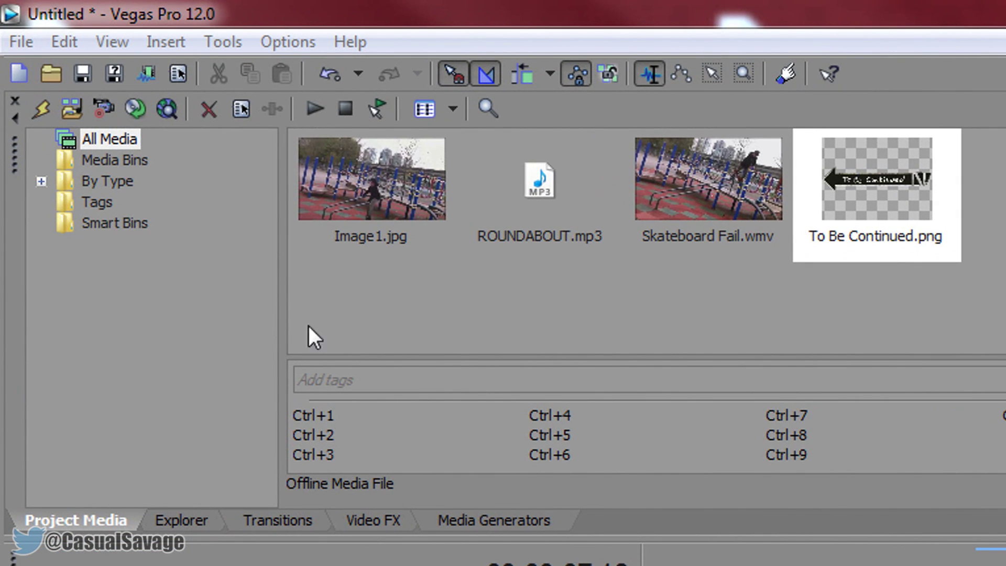
- Restore the Default window layout and pick the Color Corrector from the Video FX list
{"action": "left_click", "coordinate": [111, 42]}
{"action": "mouse_move", "coordinate": [341, 126]}
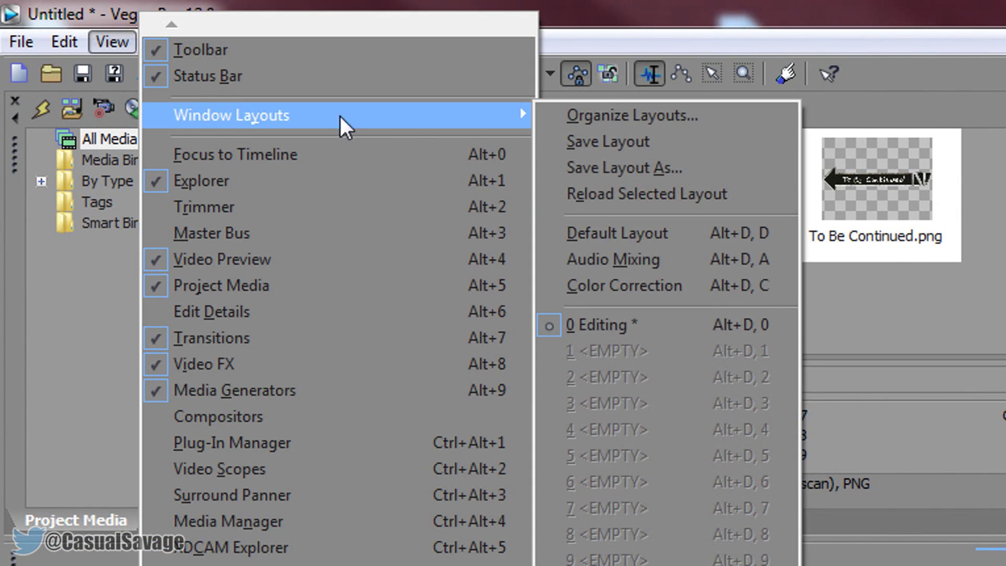
{"action": "left_click", "coordinate": [732, 245]}
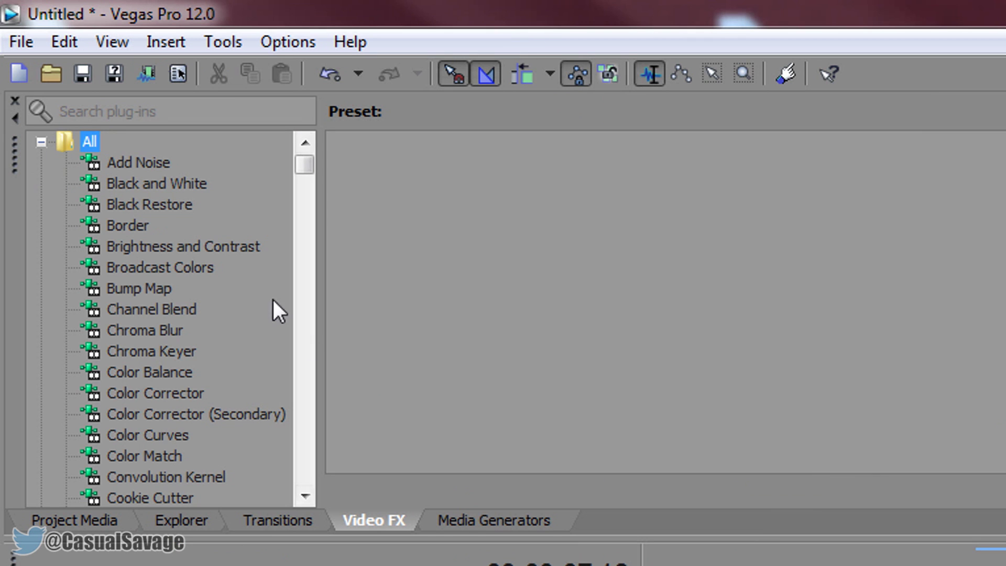
{"action": "left_click", "coordinate": [187, 391]}
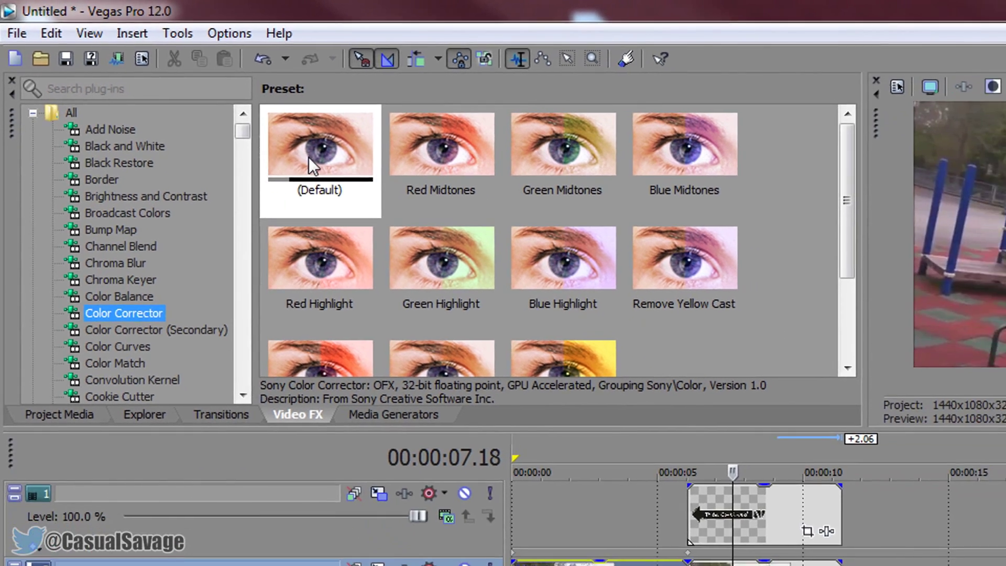
- Apply Color Corrector to the freeze-frame: shadows toward 180°, midtones warm yellow-red, highlights yellow
{"action": "left_click_drag", "start_coordinate": [309, 157], "coordinate": [764, 565]}
{"action": "left_click_drag", "start_coordinate": [538, 419], "coordinate": [533, 417]}
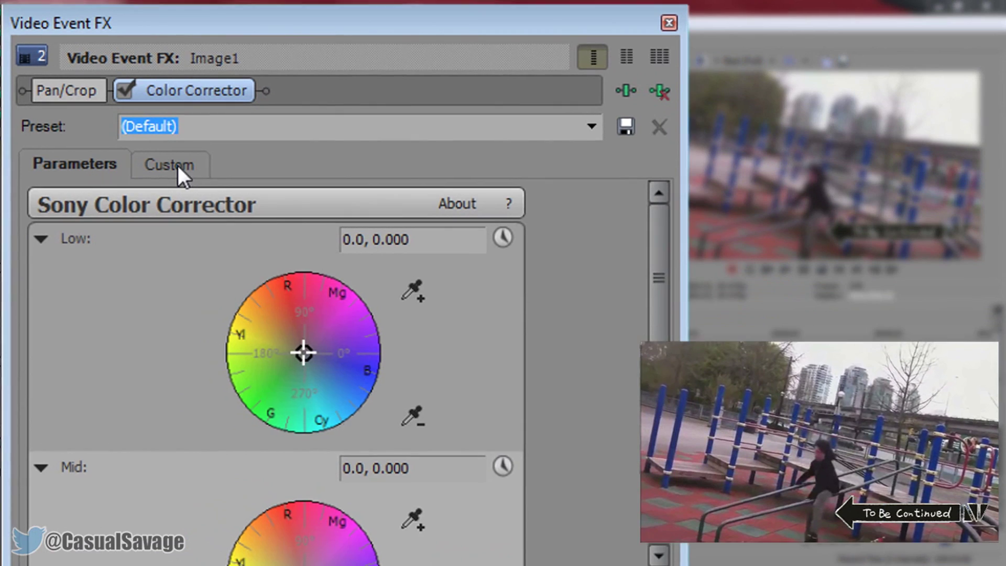
{"action": "left_click", "coordinate": [178, 165]}
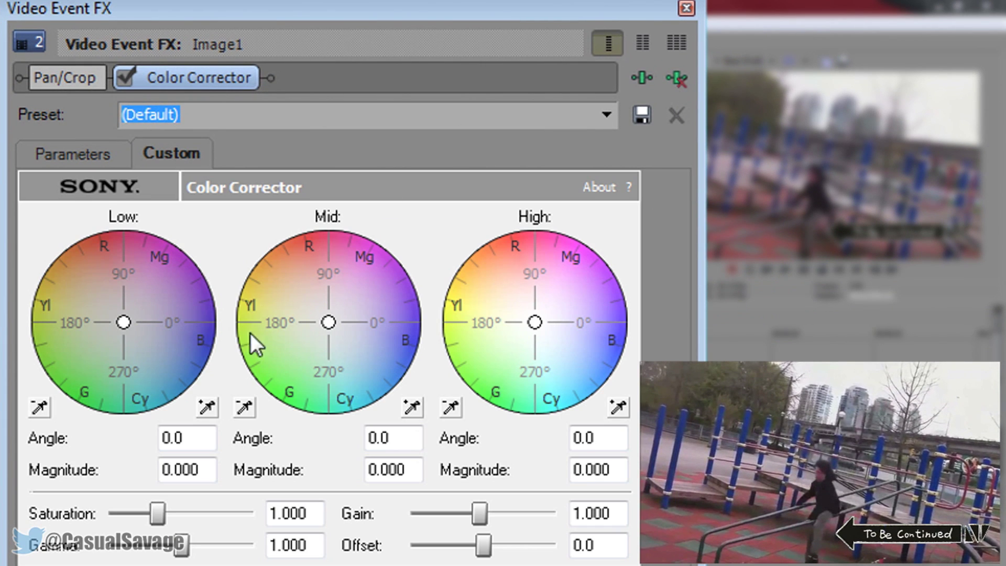
{"action": "left_click_drag", "start_coordinate": [123, 325], "coordinate": [80, 323]}
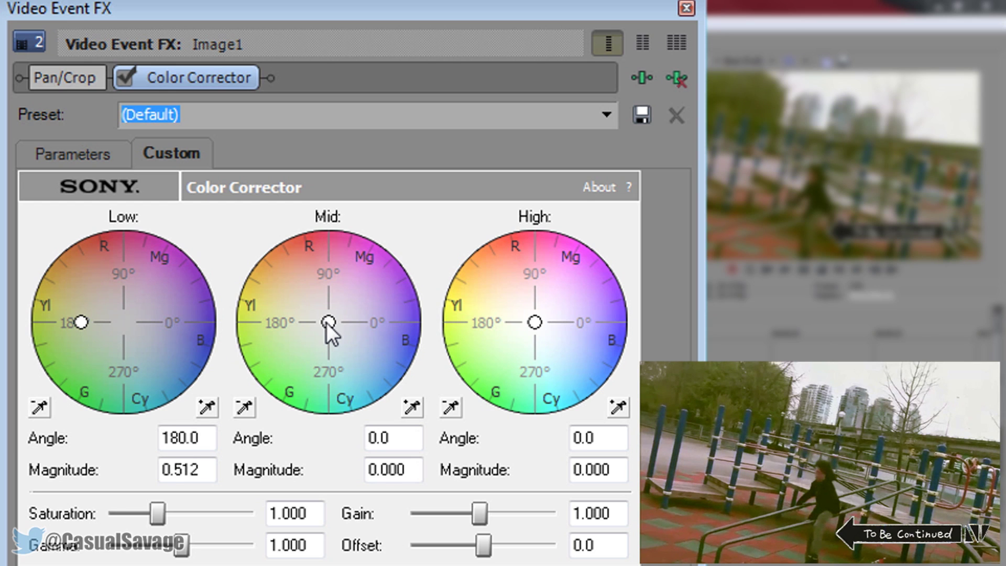
{"action": "left_click_drag", "start_coordinate": [326, 322], "coordinate": [301, 295]}
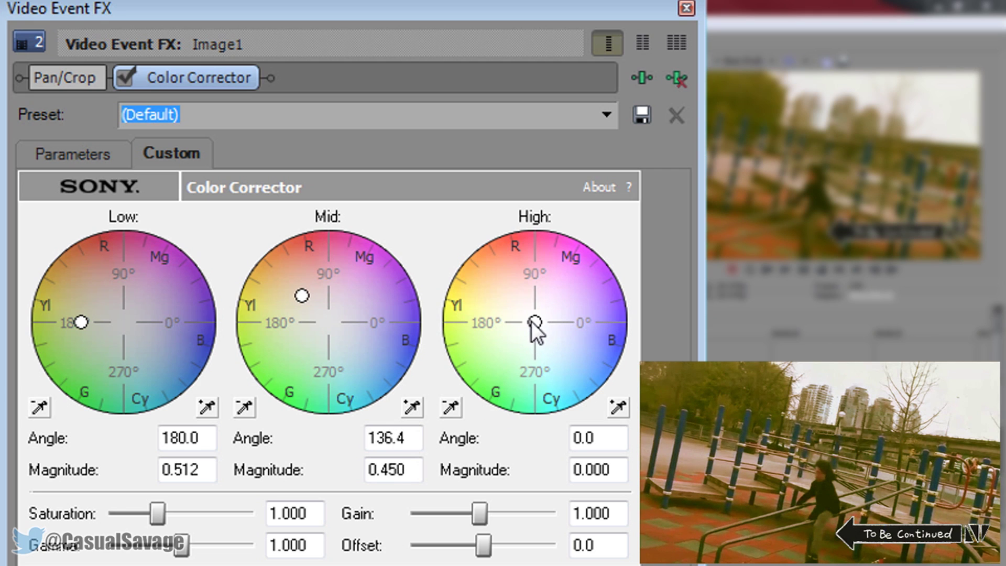
{"action": "left_click_drag", "start_coordinate": [532, 322], "coordinate": [483, 298]}
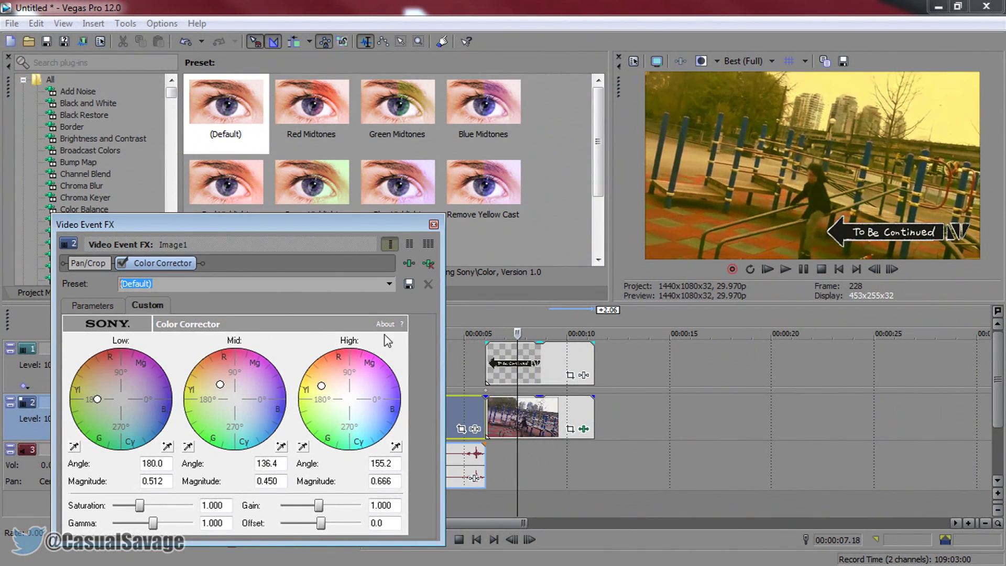
- Close the effect settings, apply the To Be Continued preset, and move the playhead to the freeze-frame start
{"action": "left_click", "coordinate": [432, 225]}
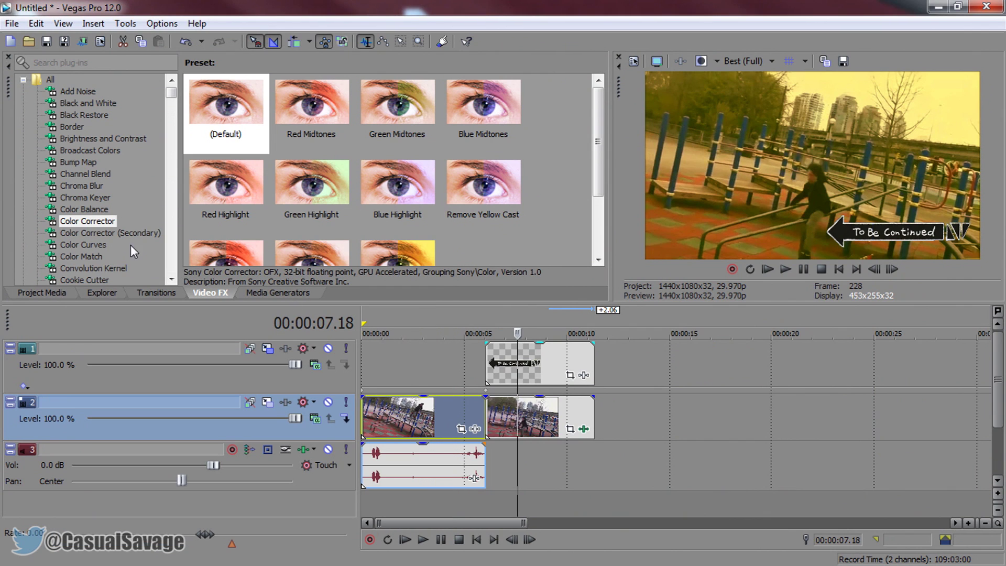
{"action": "scroll", "coordinate": [593, 166], "scroll_direction": "down", "scroll_amount": 2}
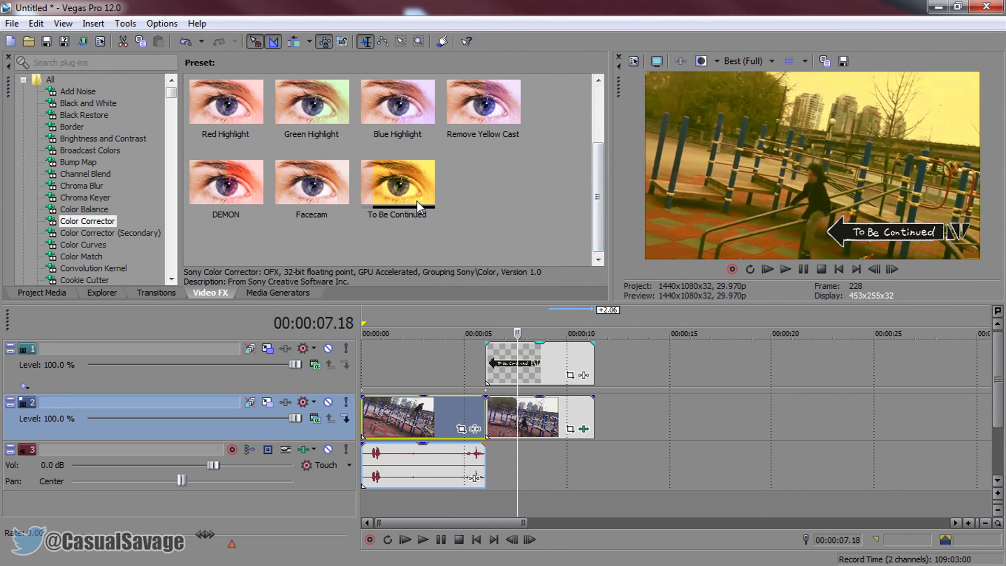
{"action": "left_click", "coordinate": [382, 193]}
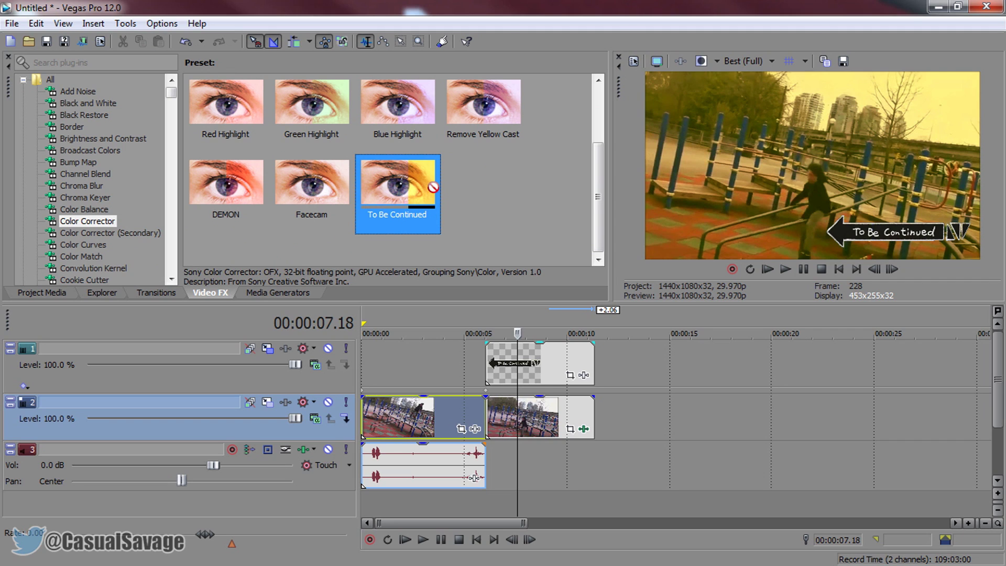
{"action": "left_click_drag", "start_coordinate": [515, 373], "coordinate": [467, 364]}
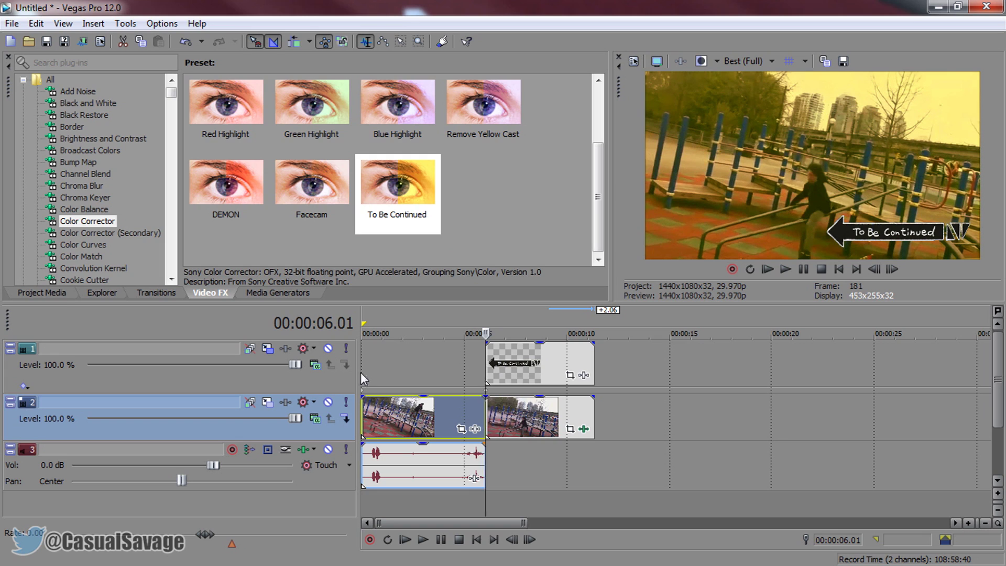
{"action": "left_click", "coordinate": [58, 297]}
- Add ROUNDABOUT.mp3 to a new audio track and place the playhead at 40.22 seconds
{"action": "left_click_drag", "start_coordinate": [305, 99], "coordinate": [360, 498]}
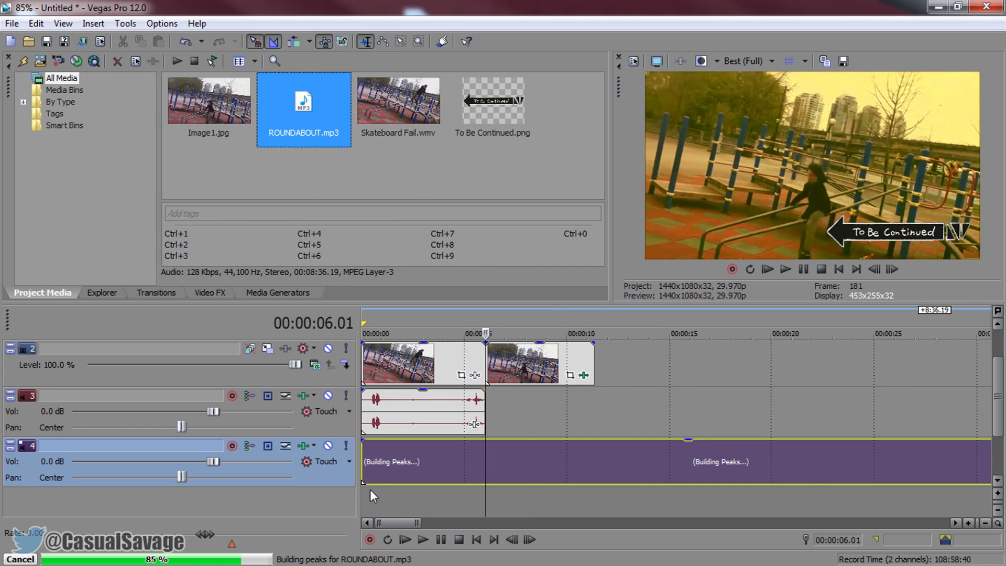
{"action": "left_click", "coordinate": [373, 467]}
{"action": "scroll", "coordinate": [445, 465], "scroll_direction": "down", "scroll_amount": 5}
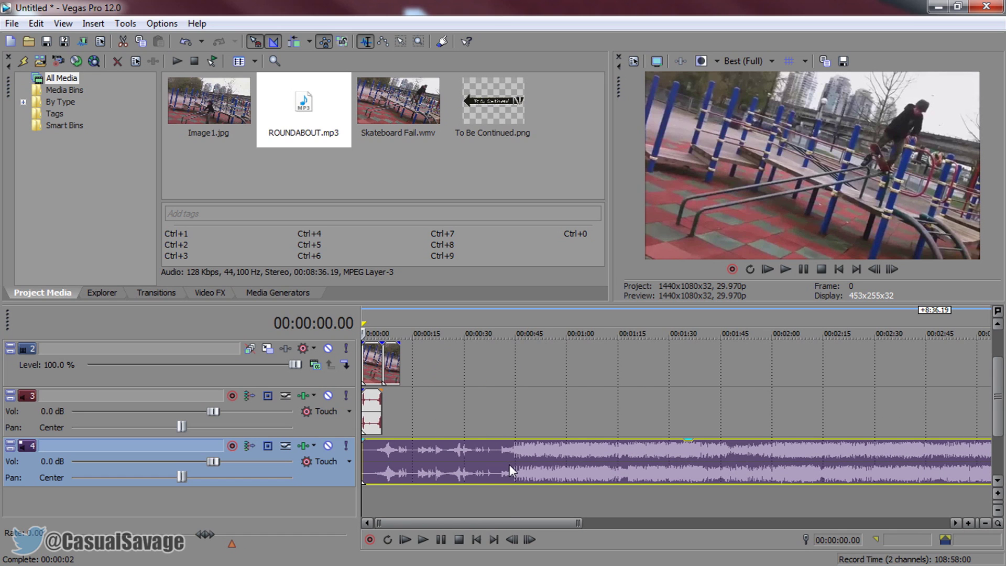
{"action": "left_click", "coordinate": [510, 464]}
{"action": "left_click", "coordinate": [502, 476]}
{"action": "scroll", "coordinate": [503, 477], "scroll_direction": "up", "scroll_amount": 5}
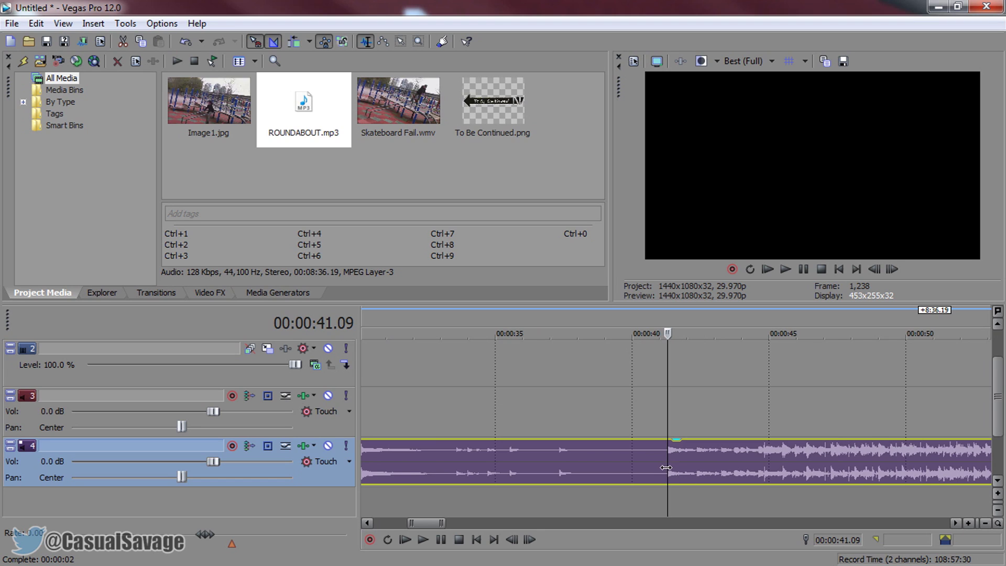
{"action": "left_click_drag", "start_coordinate": [667, 466], "coordinate": [652, 472]}
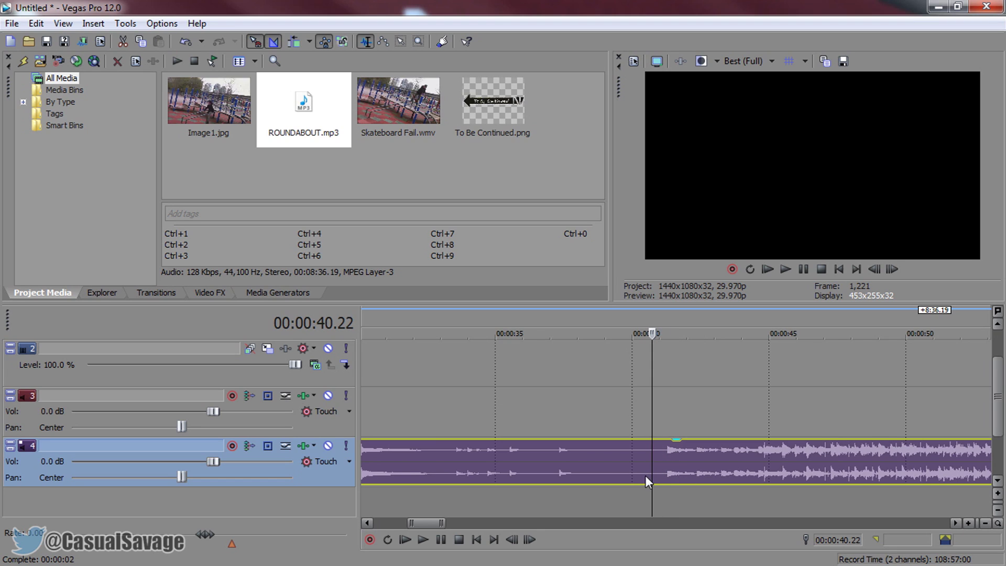
- Split the music at 40.22, delete the first part, and slide the remainder to 00:00:00
{"action": "key", "text": "s"}
{"action": "left_click", "coordinate": [599, 448]}
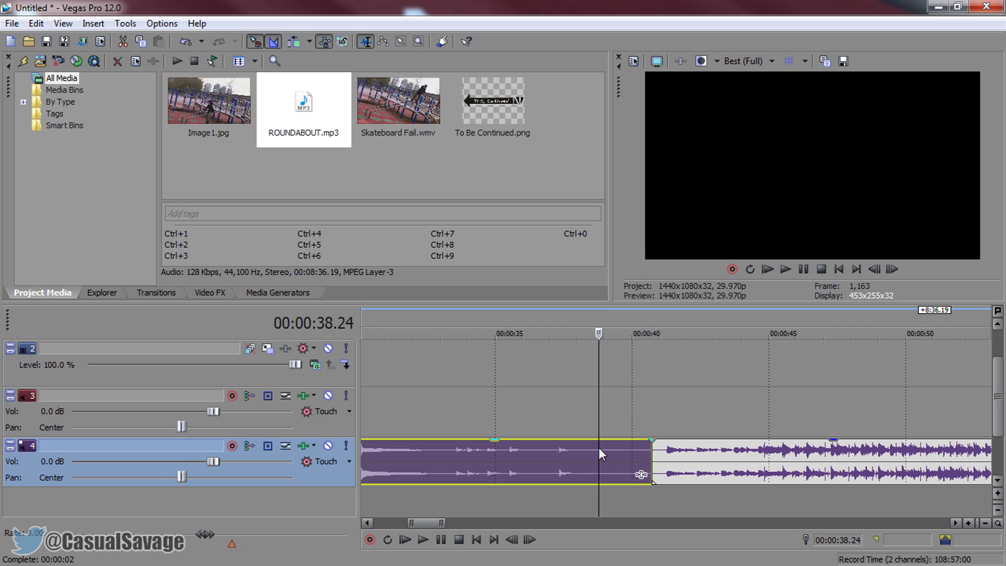
{"action": "key", "text": "Delete"}
{"action": "scroll", "coordinate": [602, 461], "scroll_direction": "down", "scroll_amount": 8}
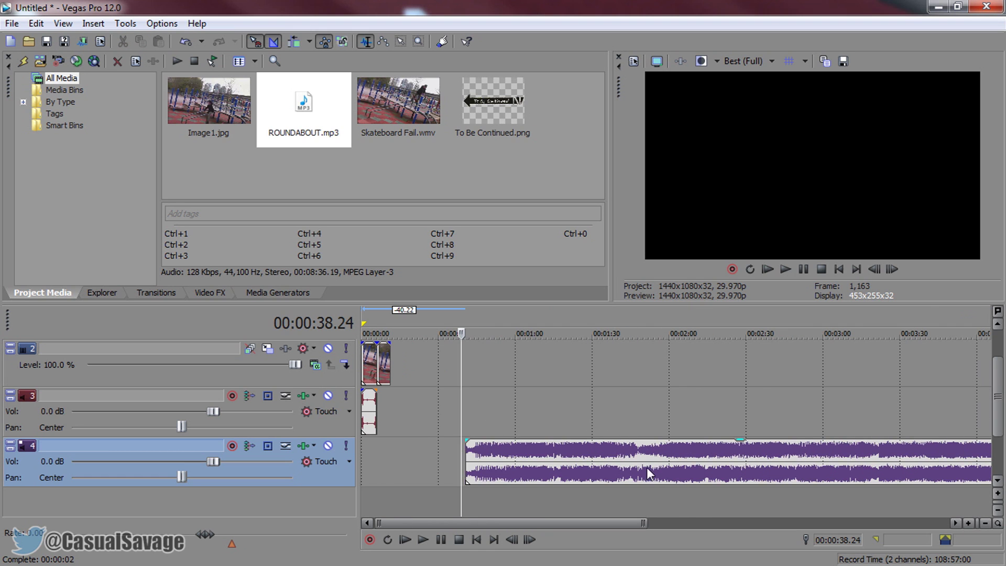
{"action": "left_click_drag", "start_coordinate": [646, 470], "coordinate": [421, 470]}
{"action": "left_click", "coordinate": [366, 461]}
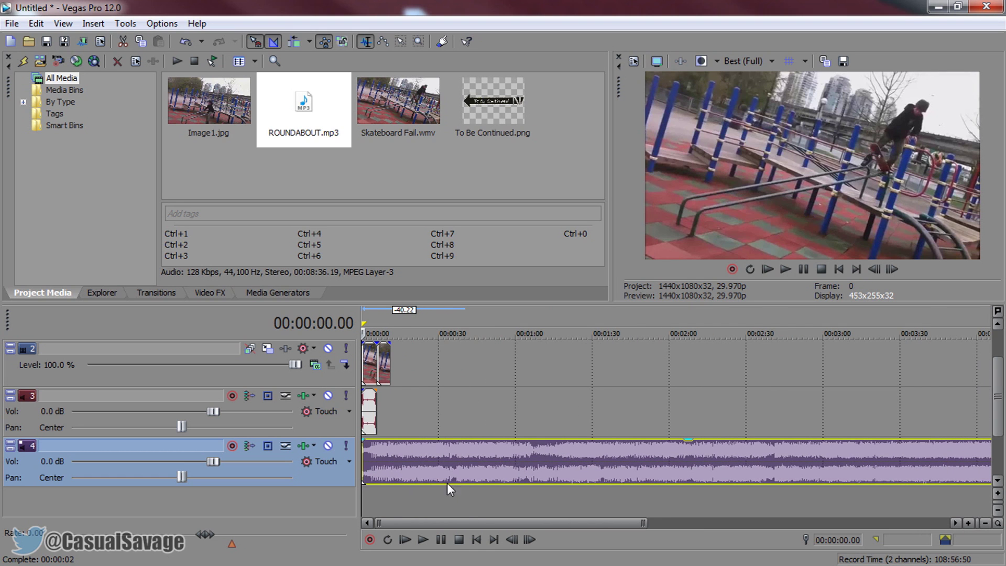
{"action": "scroll", "coordinate": [539, 467], "scroll_direction": "up", "scroll_amount": 8}
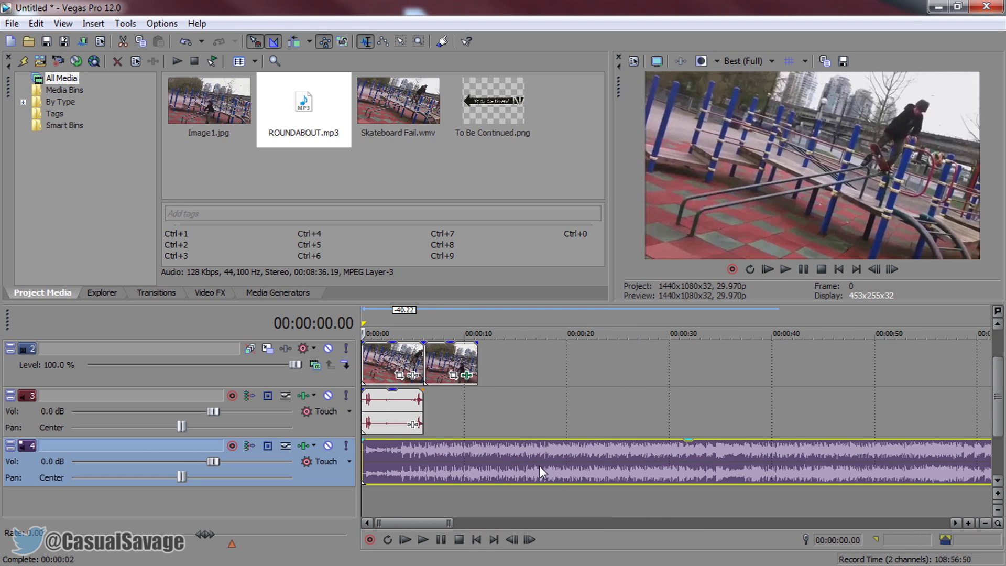
{"action": "left_click", "coordinate": [583, 460]}
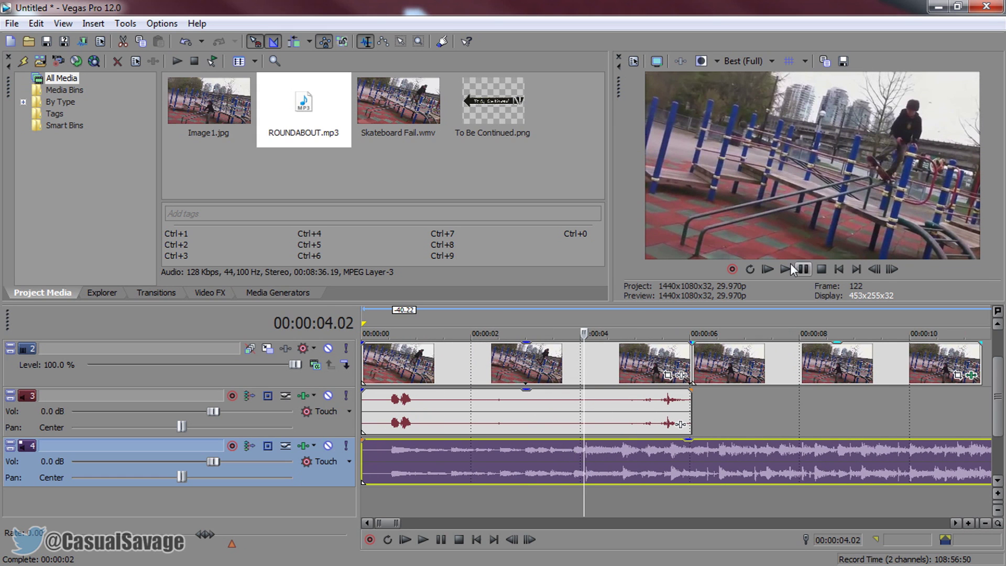
- Play back the edit, then nudge the music slightly later, checking around 4.23 seconds
{"action": "left_click", "coordinate": [767, 269]}
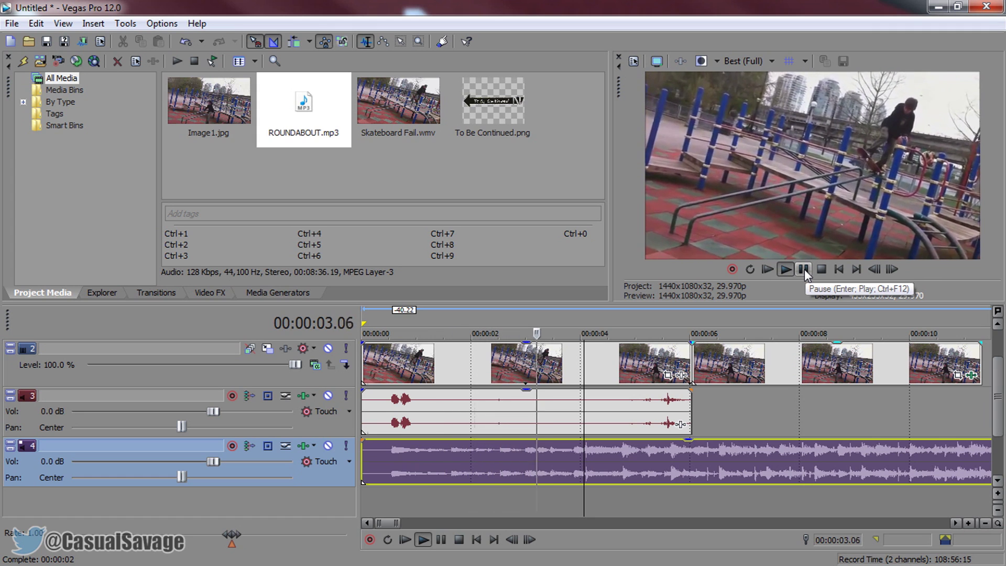
{"action": "left_click", "coordinate": [804, 268]}
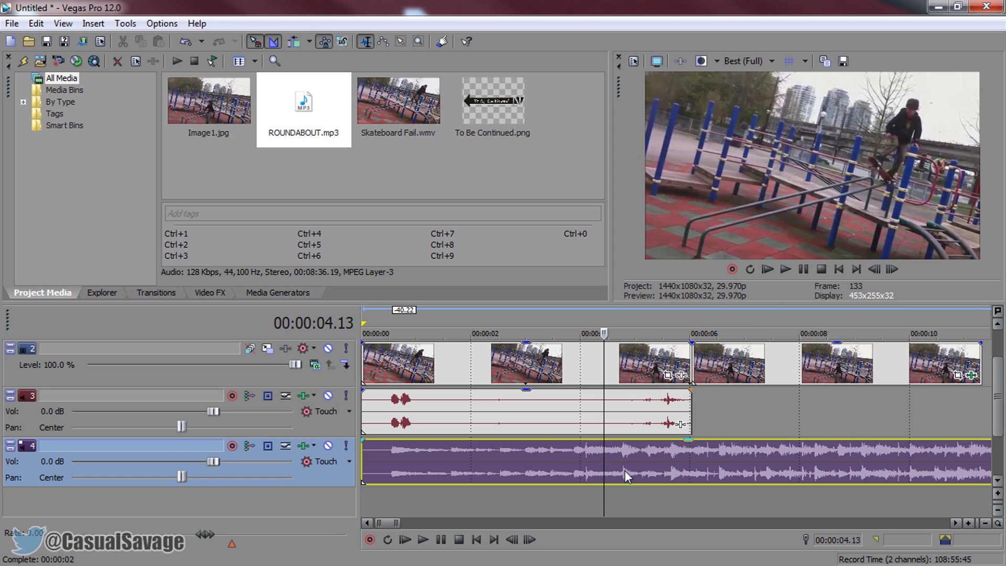
{"action": "left_click_drag", "start_coordinate": [586, 462], "coordinate": [622, 451]}
{"action": "left_click", "coordinate": [623, 452]}
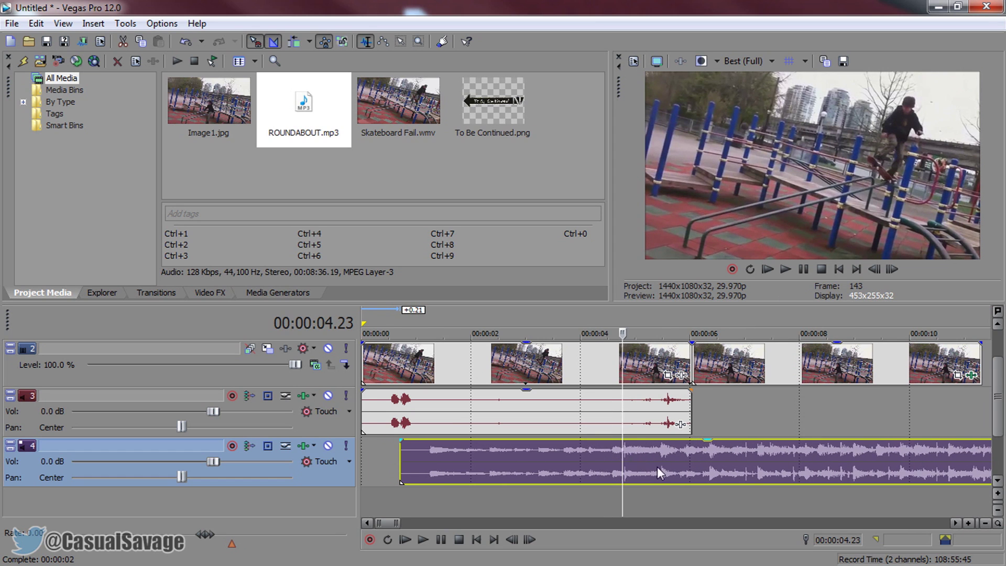
{"action": "scroll", "coordinate": [681, 467], "scroll_direction": "up", "scroll_amount": 3}
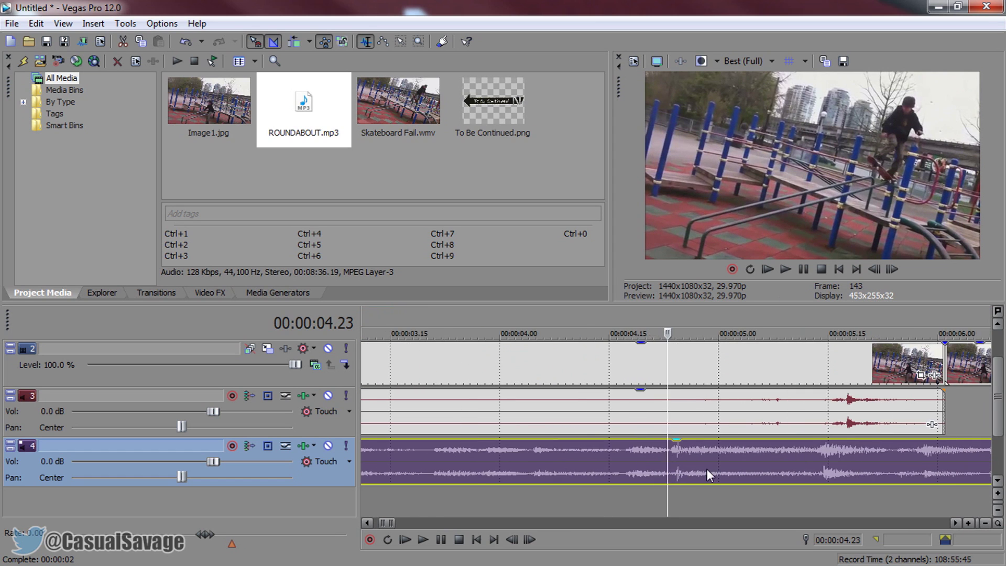
{"action": "left_click", "coordinate": [674, 446]}
- Put the playhead at the 00:00:06.01 freeze-frame start and snap the music's beat to it
{"action": "left_click", "coordinate": [874, 407]}
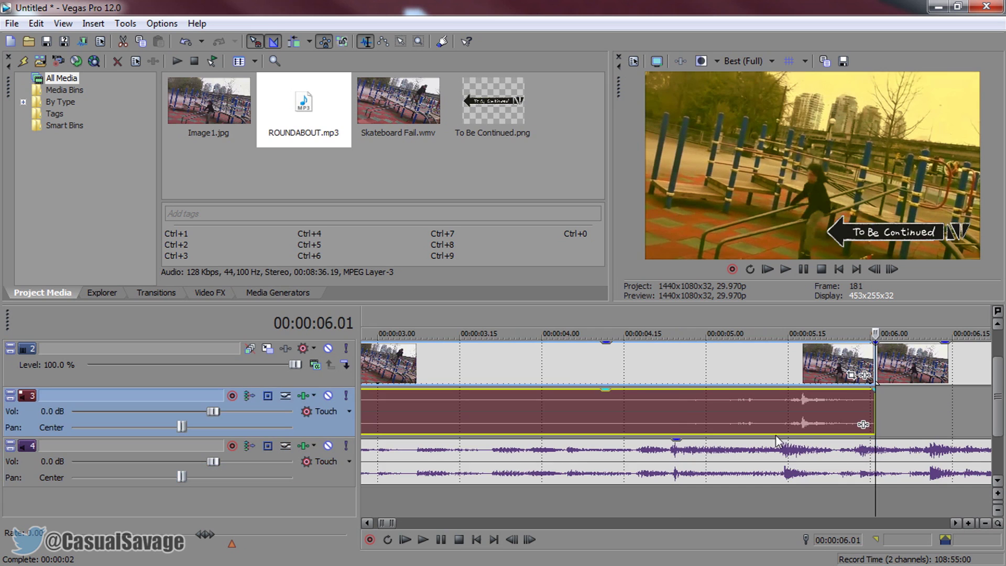
{"action": "left_click_drag", "start_coordinate": [706, 457], "coordinate": [901, 446]}
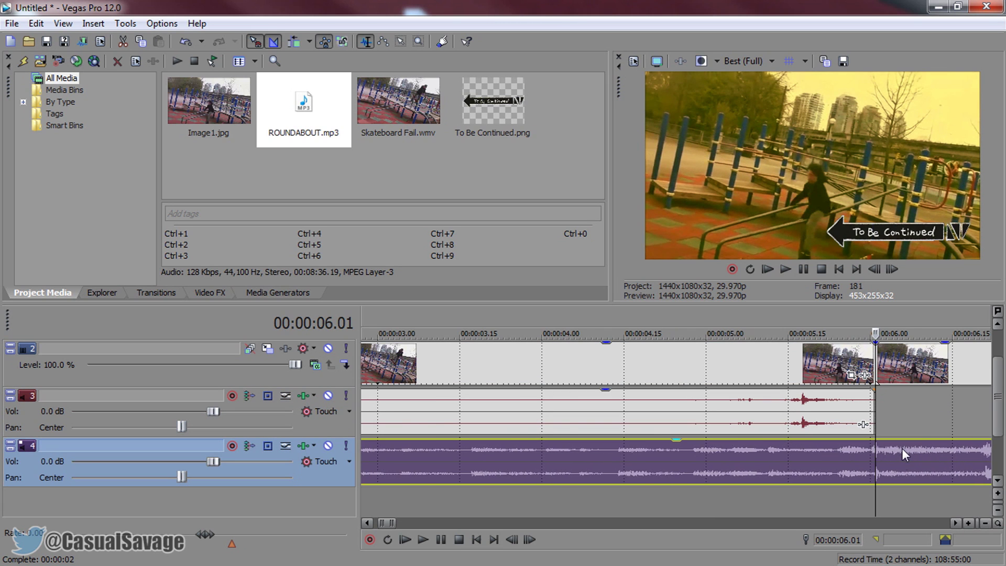
{"action": "scroll", "coordinate": [901, 446], "scroll_direction": "up", "scroll_amount": 4}
{"action": "scroll", "coordinate": [769, 464], "scroll_direction": "up", "scroll_amount": 3}
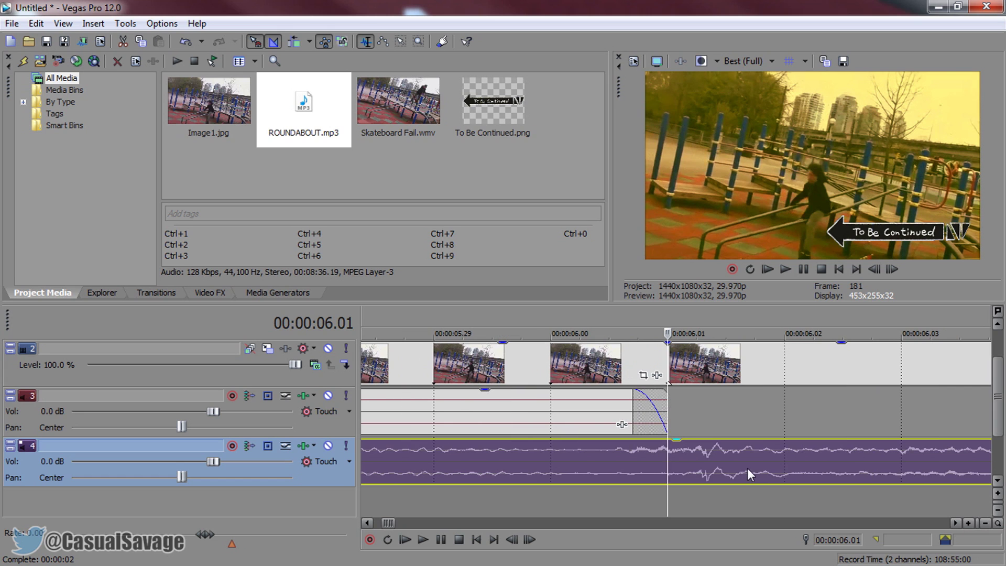
{"action": "scroll", "coordinate": [731, 468], "scroll_direction": "down", "scroll_amount": 10}
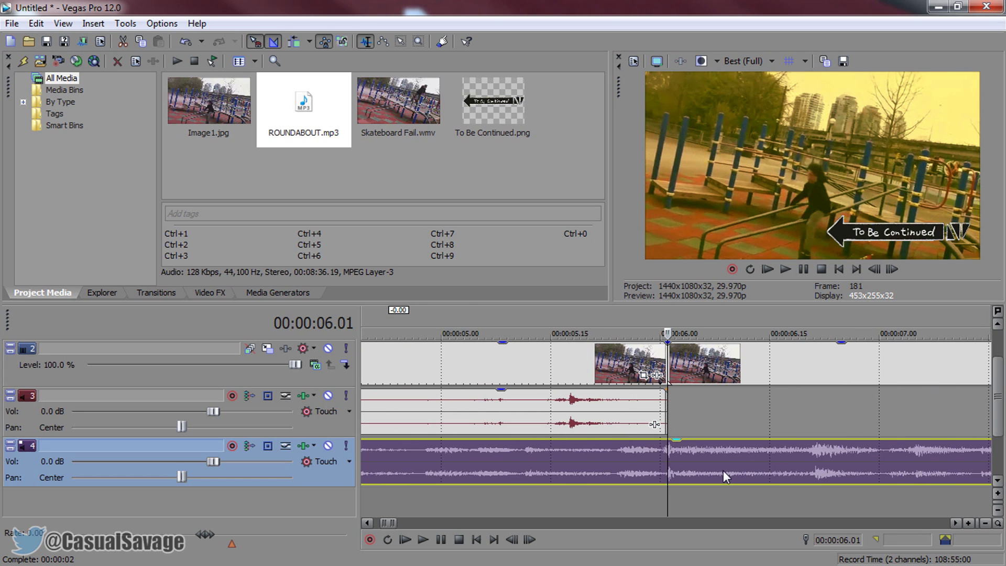
{"action": "scroll", "coordinate": [702, 462], "scroll_direction": "down", "scroll_amount": 3}
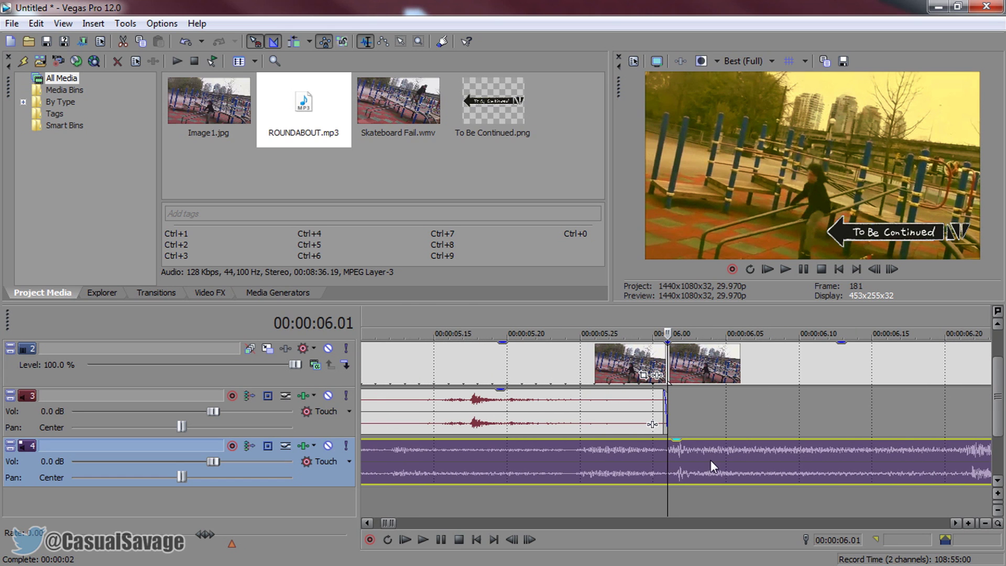
{"action": "scroll", "coordinate": [709, 463], "scroll_direction": "down", "scroll_amount": 5}
{"action": "scroll", "coordinate": [629, 460], "scroll_direction": "up", "scroll_amount": 1}
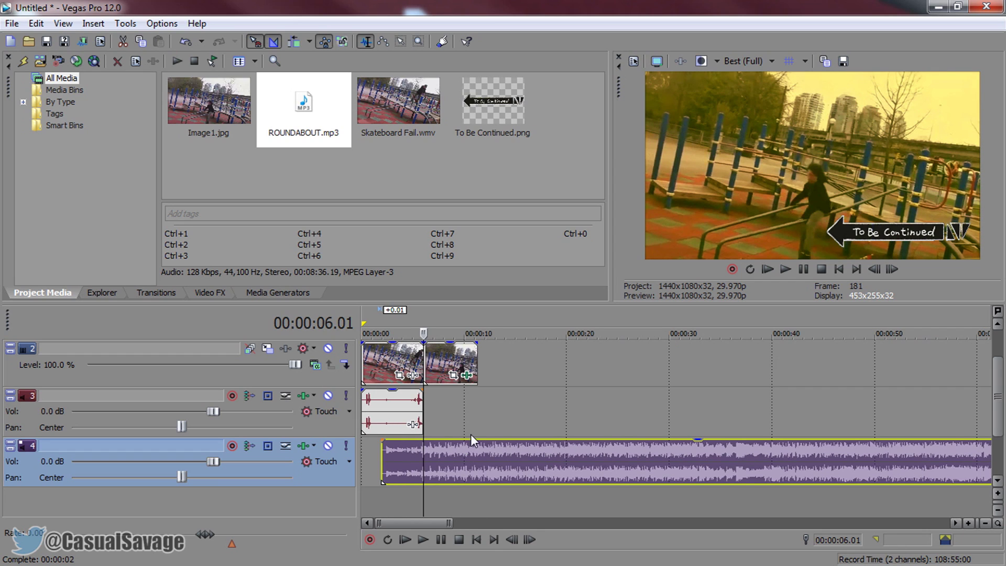
- Split the music at 00:00:11.10 where the video ends, delete the tail, and return to the start
{"action": "left_click", "coordinate": [474, 461]}
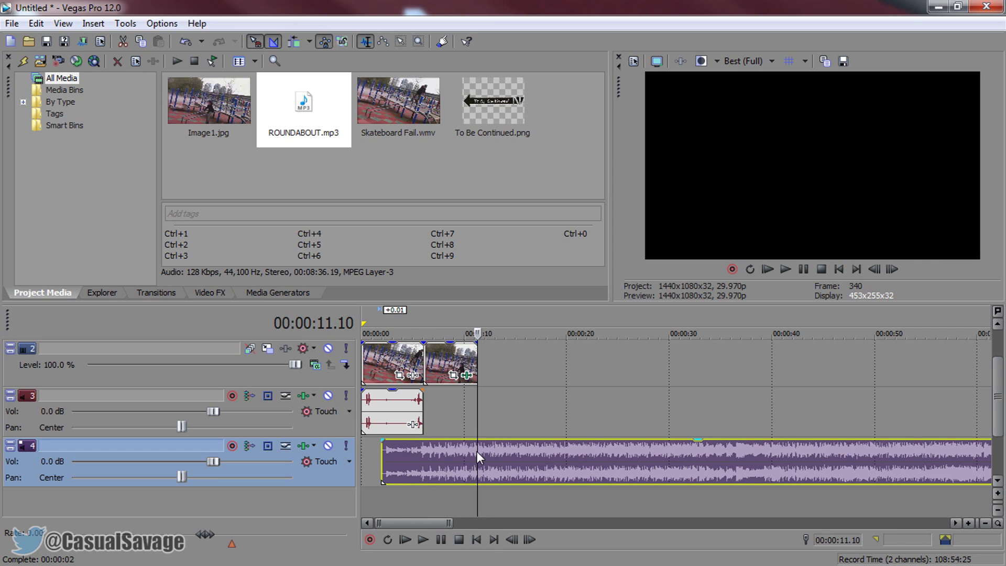
{"action": "key", "text": "s"}
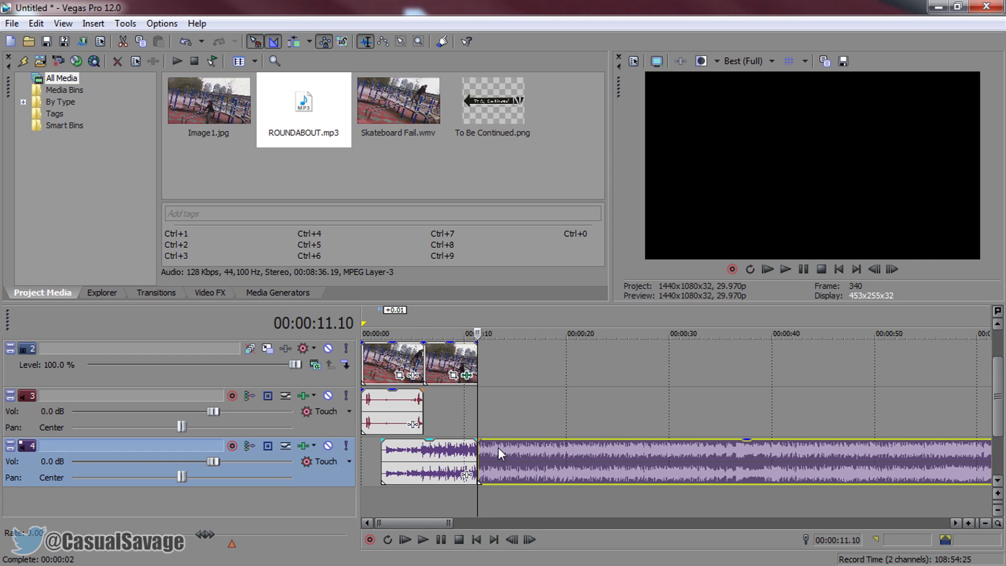
{"action": "key", "text": "Delete"}
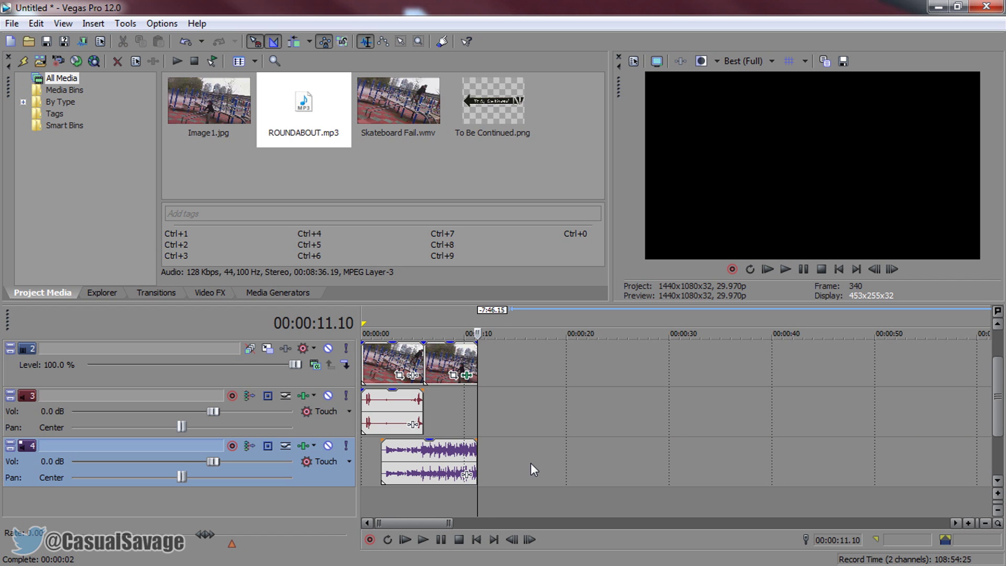
{"action": "left_click", "coordinate": [771, 274]}
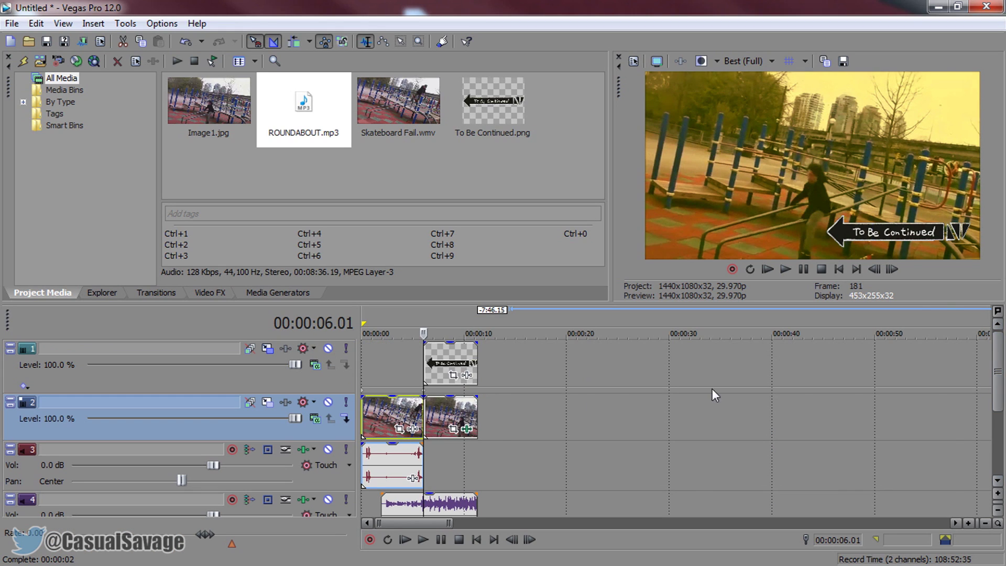
{"action": "scroll", "coordinate": [595, 449], "scroll_direction": "up", "scroll_amount": 5}
{"action": "scroll", "coordinate": [661, 378], "scroll_direction": "down", "scroll_amount": 3}
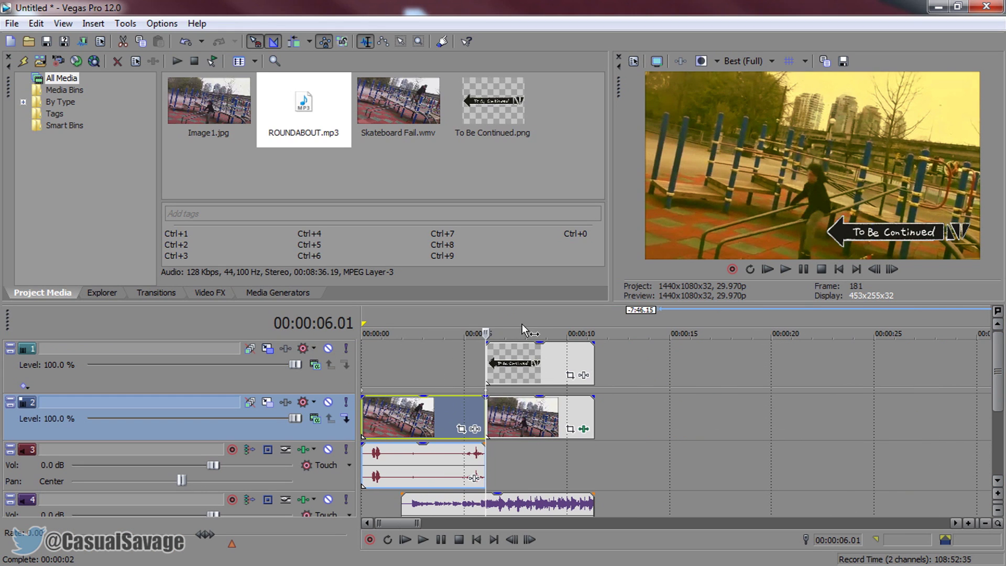
{"action": "left_click", "coordinate": [465, 322]}
{"action": "key", "text": "space"}
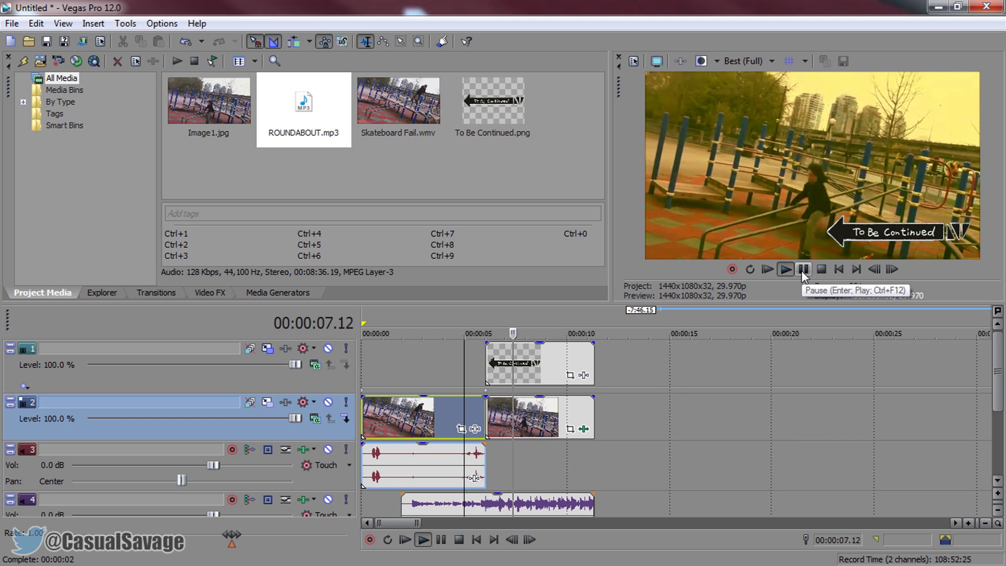
{"action": "left_click", "coordinate": [803, 270]}
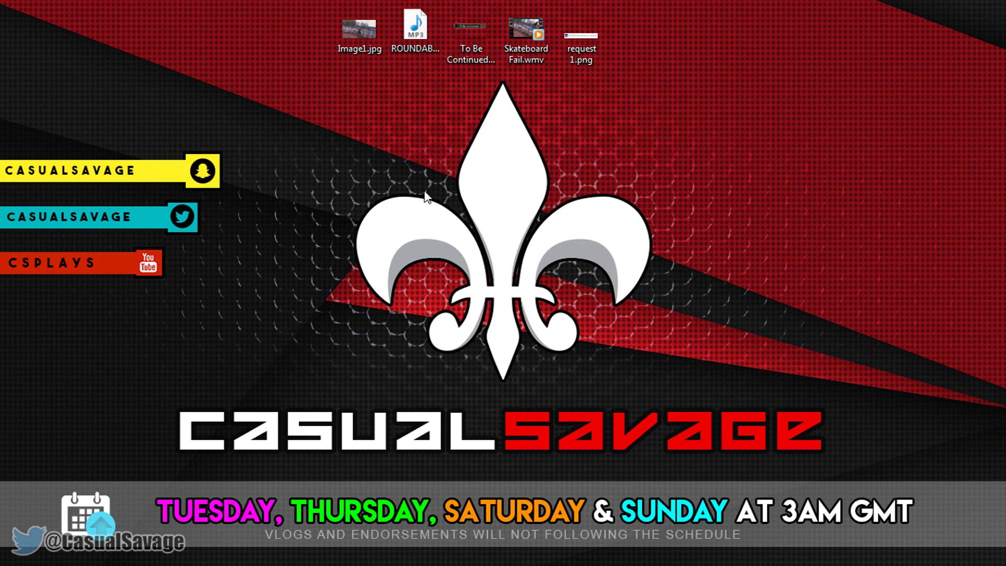
{"action": "left_click", "coordinate": [470, 39]}
{"action": "left_click", "coordinate": [415, 28]}
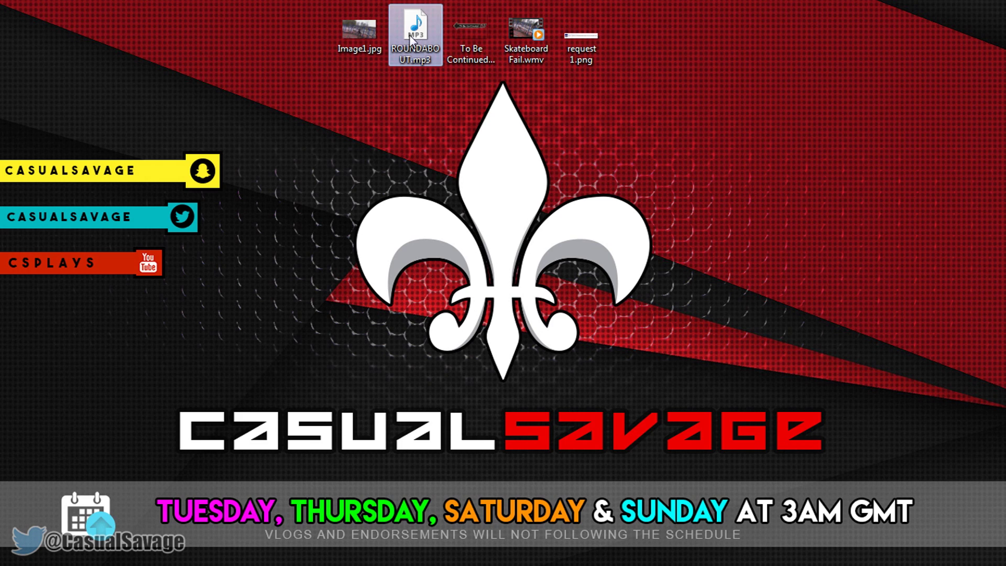
{"action": "left_click", "coordinate": [402, 106]}
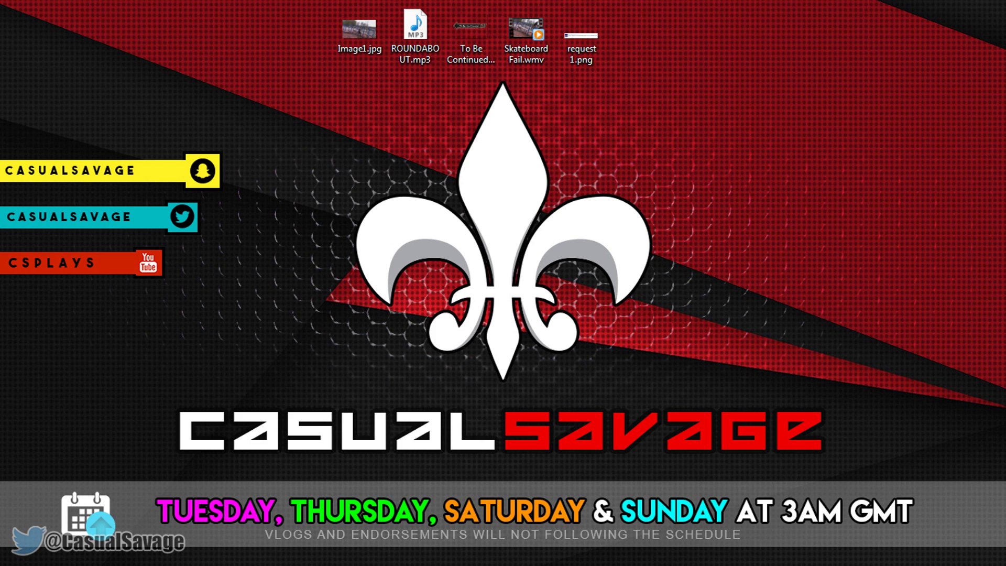